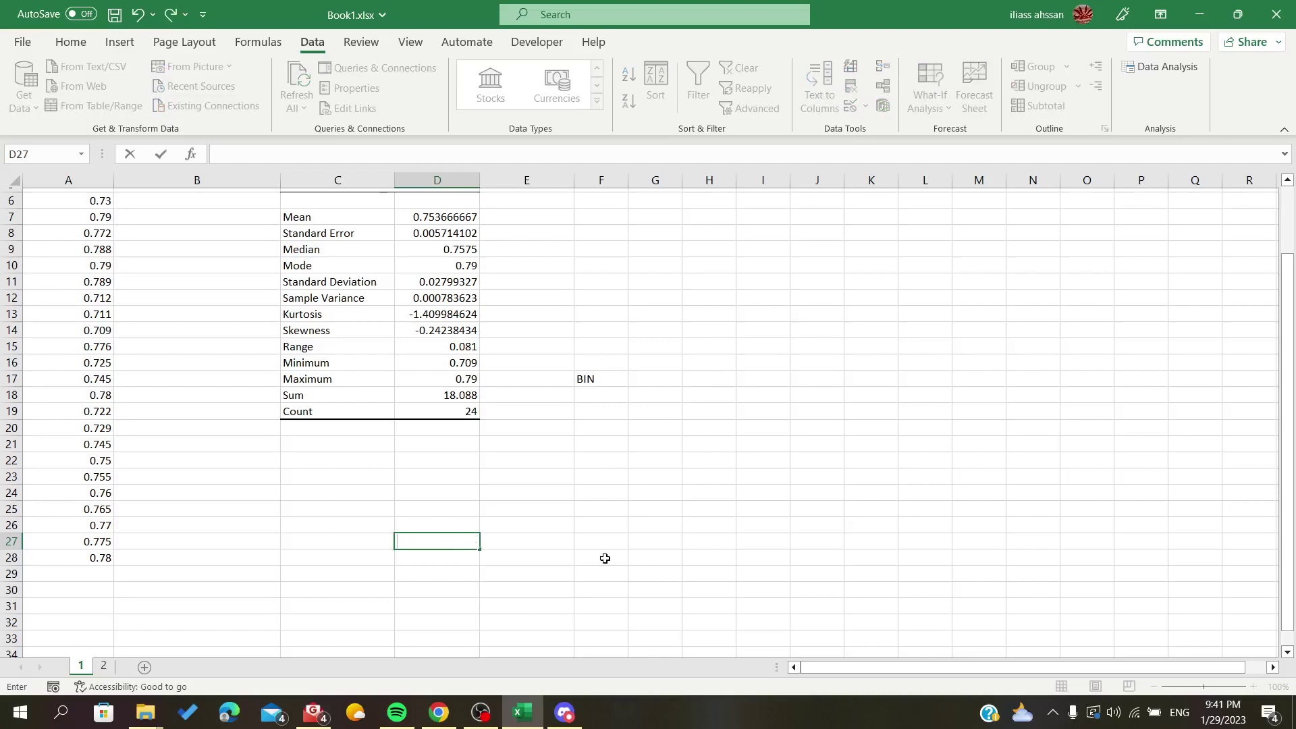
pyautogui.scroll(2, 604, 559)
pyautogui.scroll(-1, 605, 559)
pyautogui.scroll(2, 604, 559)
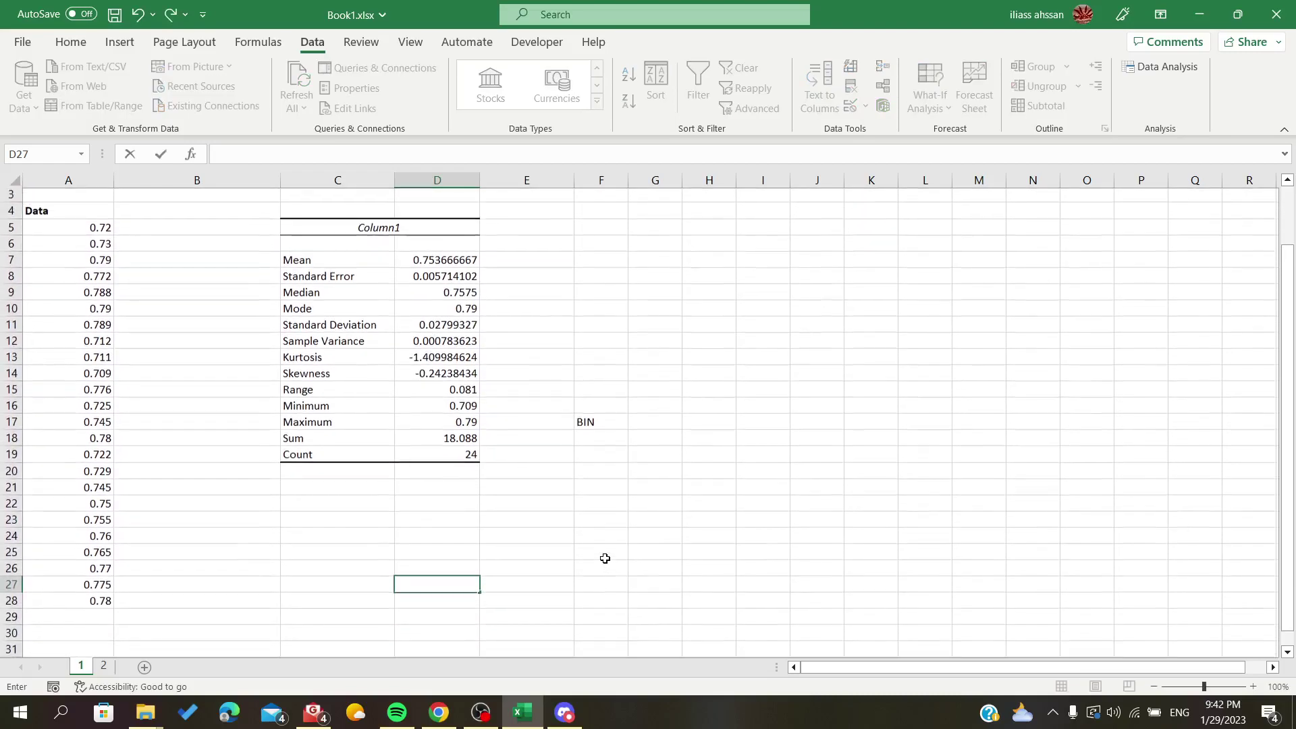
# Step: Review the column A data values and the descriptive statistics table
pyautogui.moveTo(98, 237); pyautogui.dragTo(66, 625)
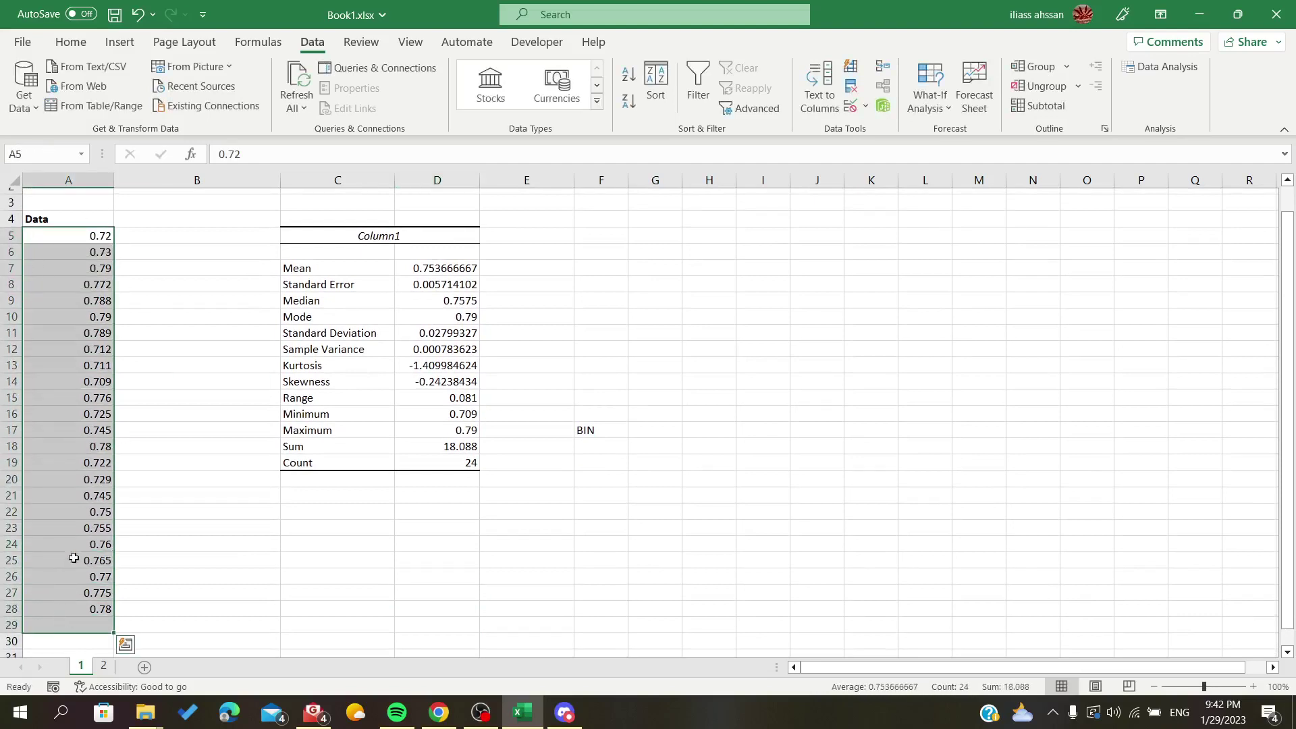
pyautogui.moveTo(244, 349); pyautogui.dragTo(244, 404)
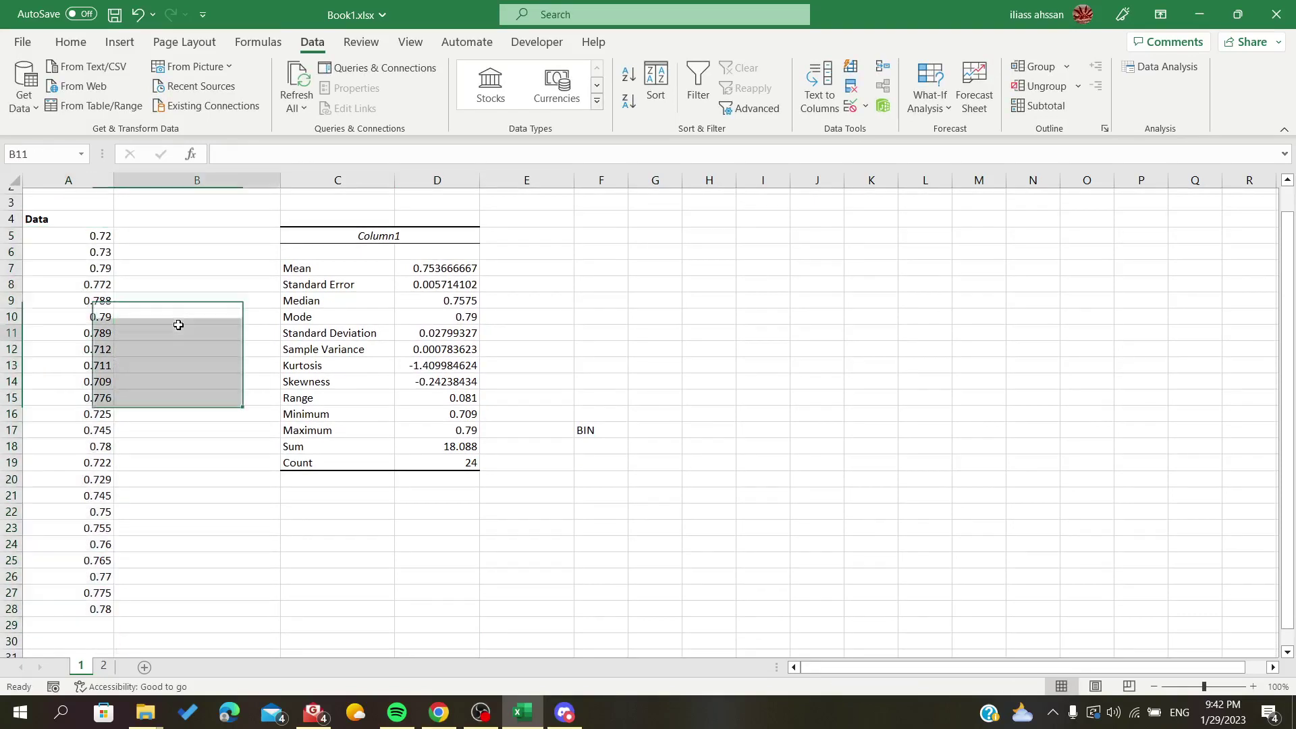
pyautogui.moveTo(267, 226)
pyautogui.mouseDown()
pyautogui.moveTo(485, 450)
pyautogui.moveTo(470, 480)
pyautogui.mouseUp()
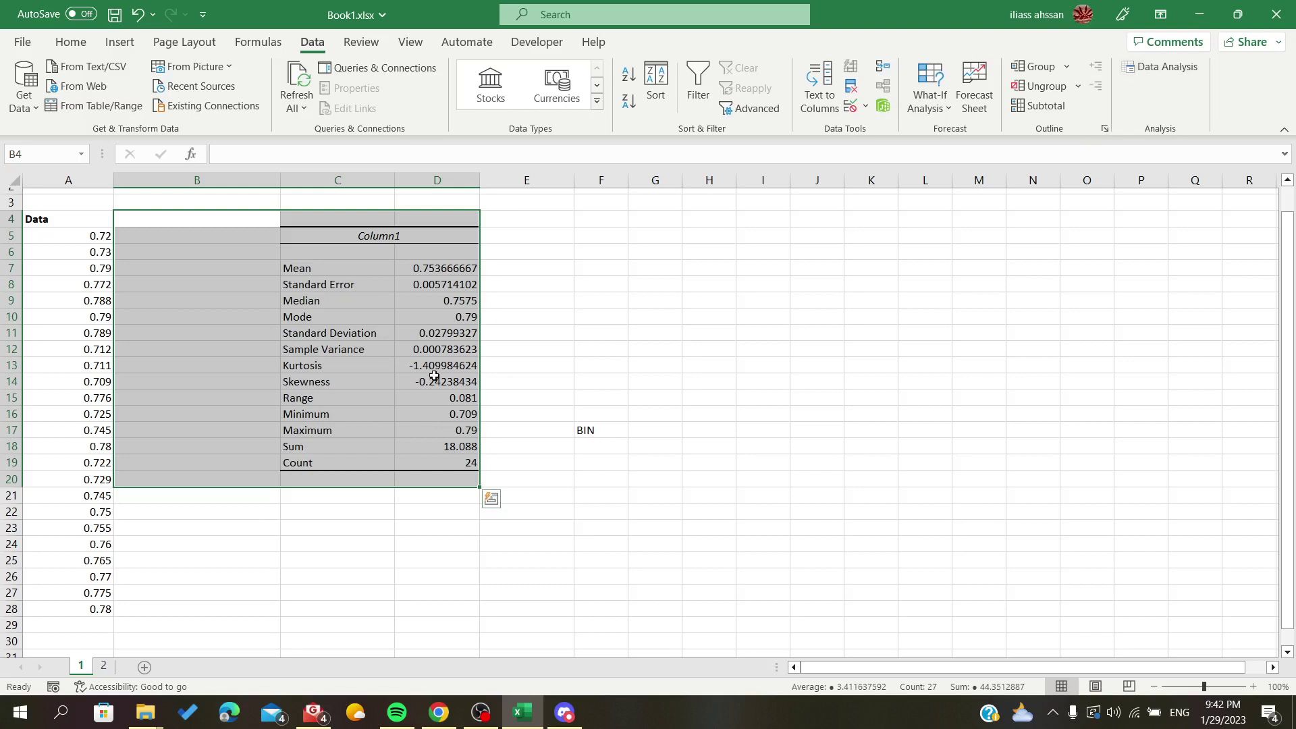
pyautogui.click(334, 449)
pyautogui.moveTo(263, 222); pyautogui.dragTo(527, 496)
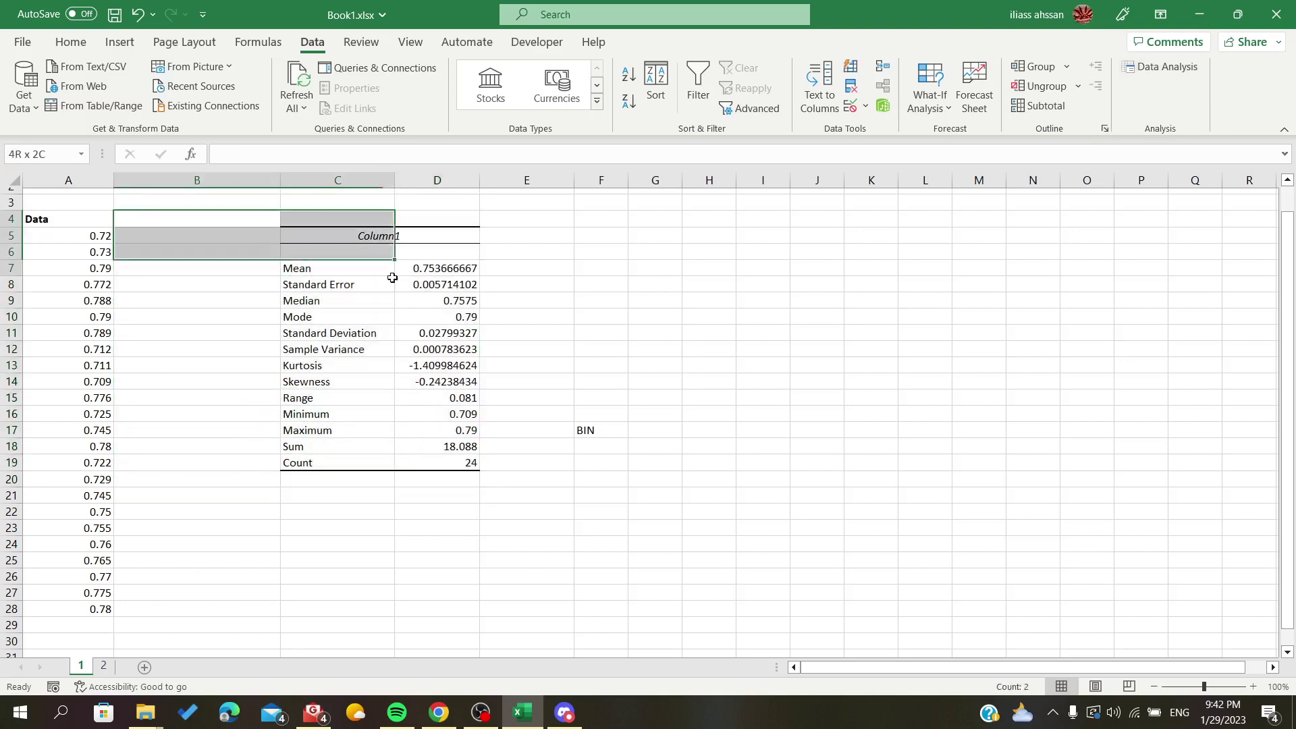
pyautogui.click(437, 495)
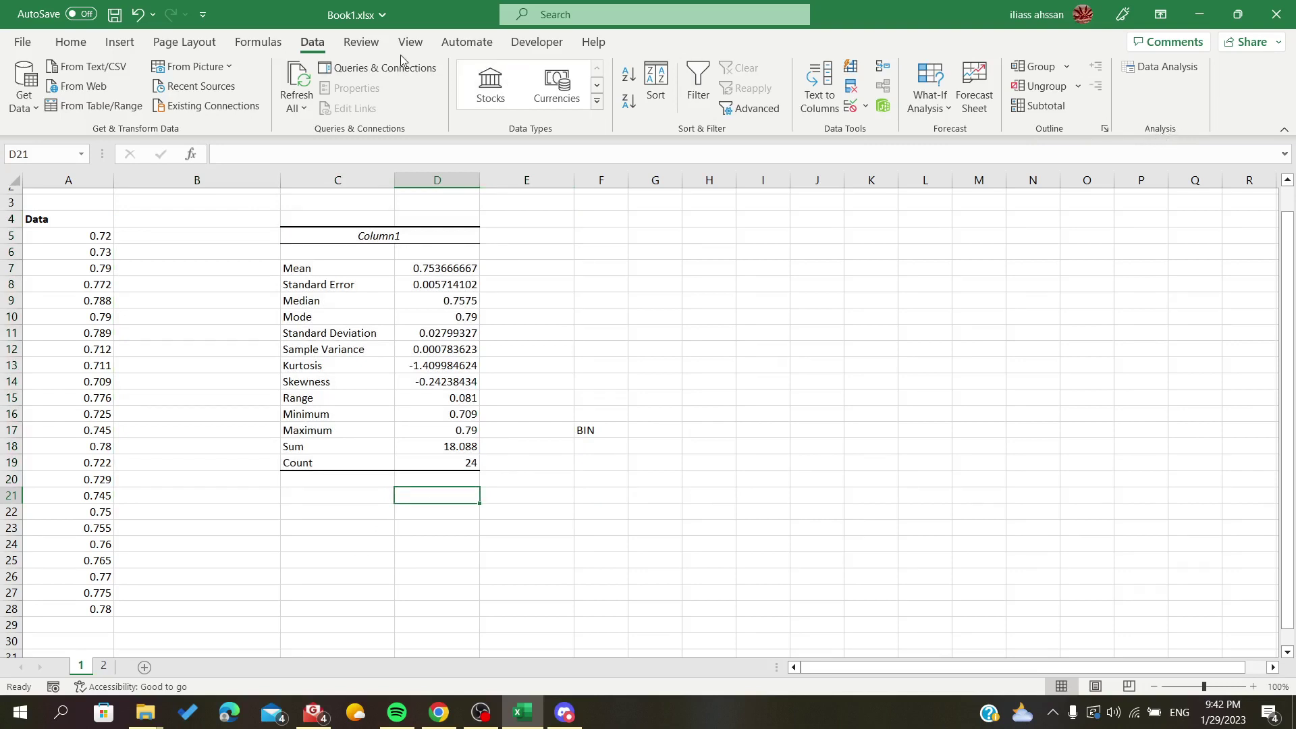
# Step: Check the Descriptive Statistics settings (input range, summary option) and cancel without changes
pyautogui.click(1164, 72)
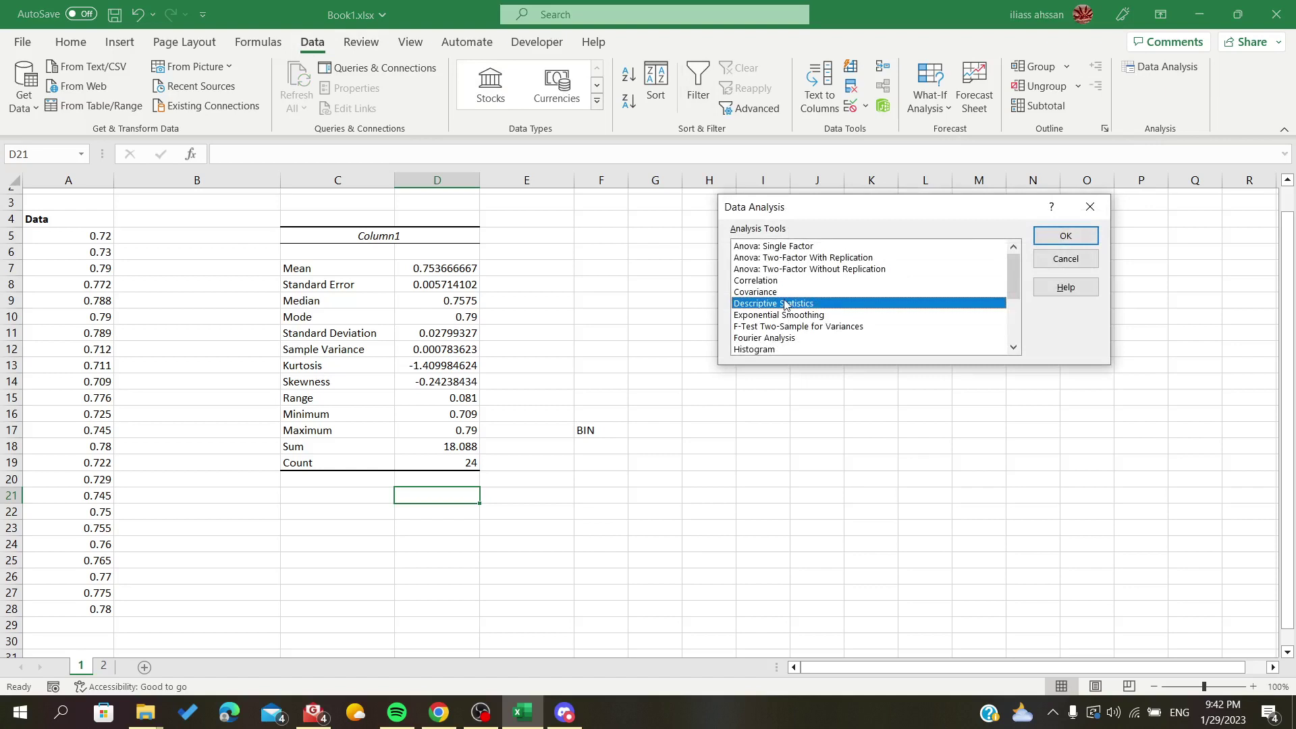
pyautogui.click(1064, 236)
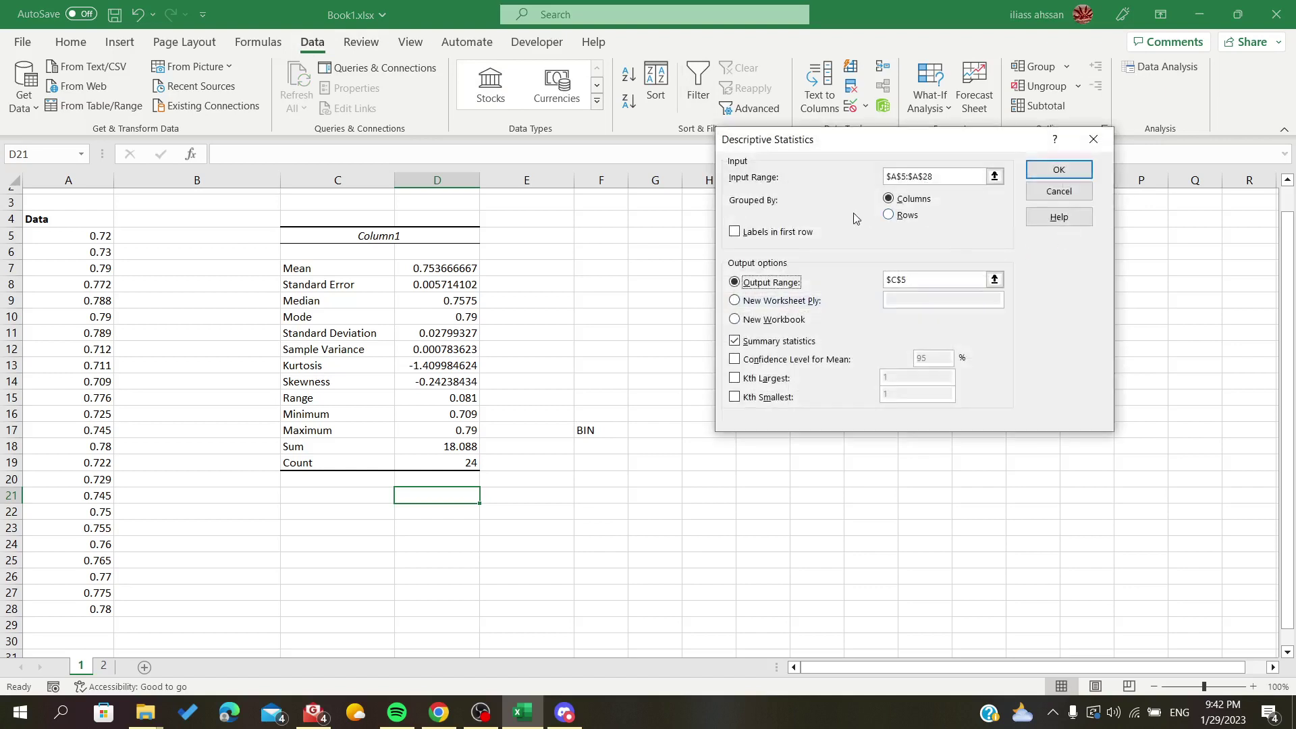
pyautogui.click(936, 177)
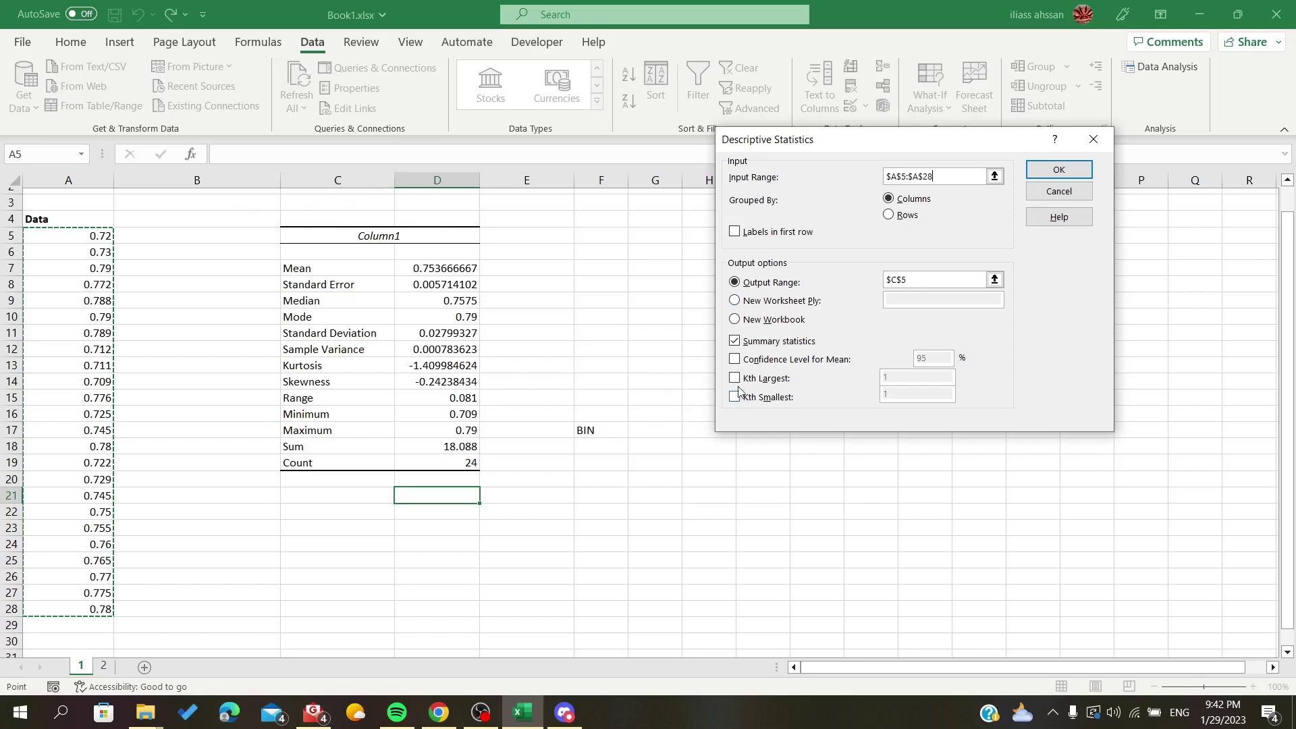
pyautogui.click(734, 341)
pyautogui.click(1058, 191)
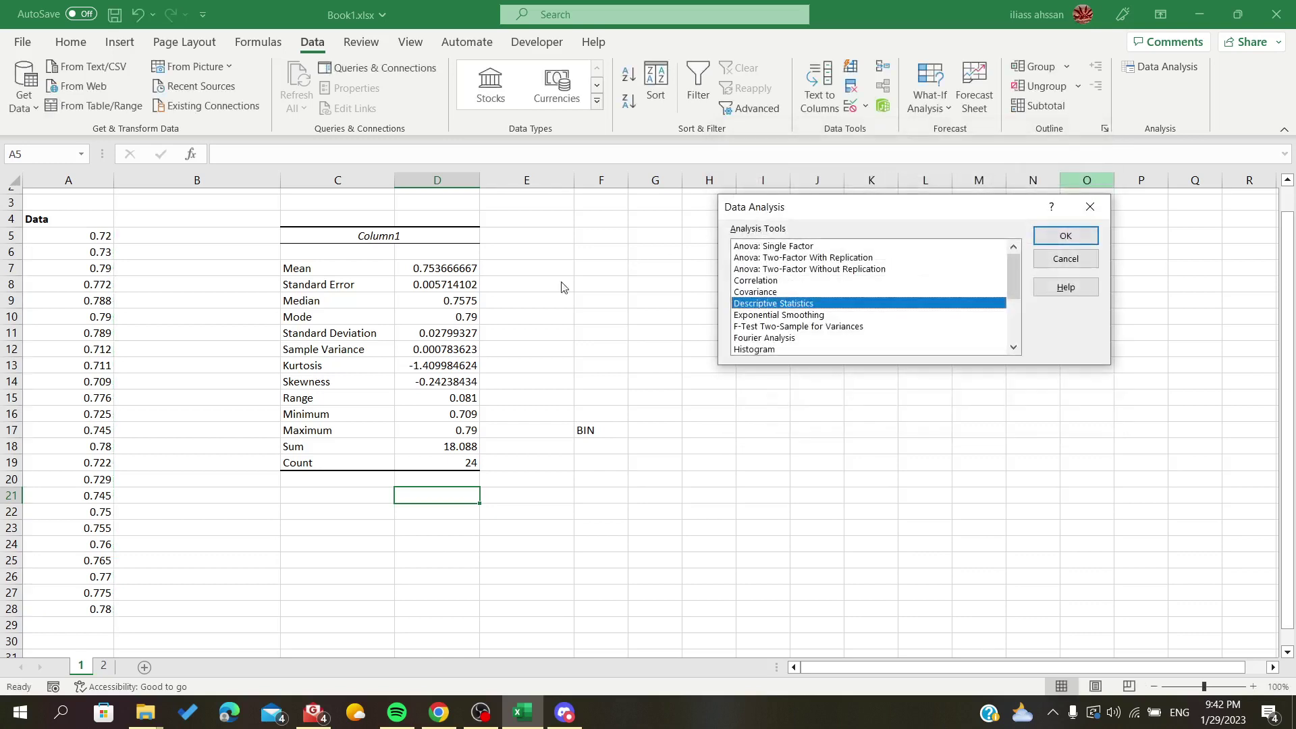
pyautogui.click(1065, 258)
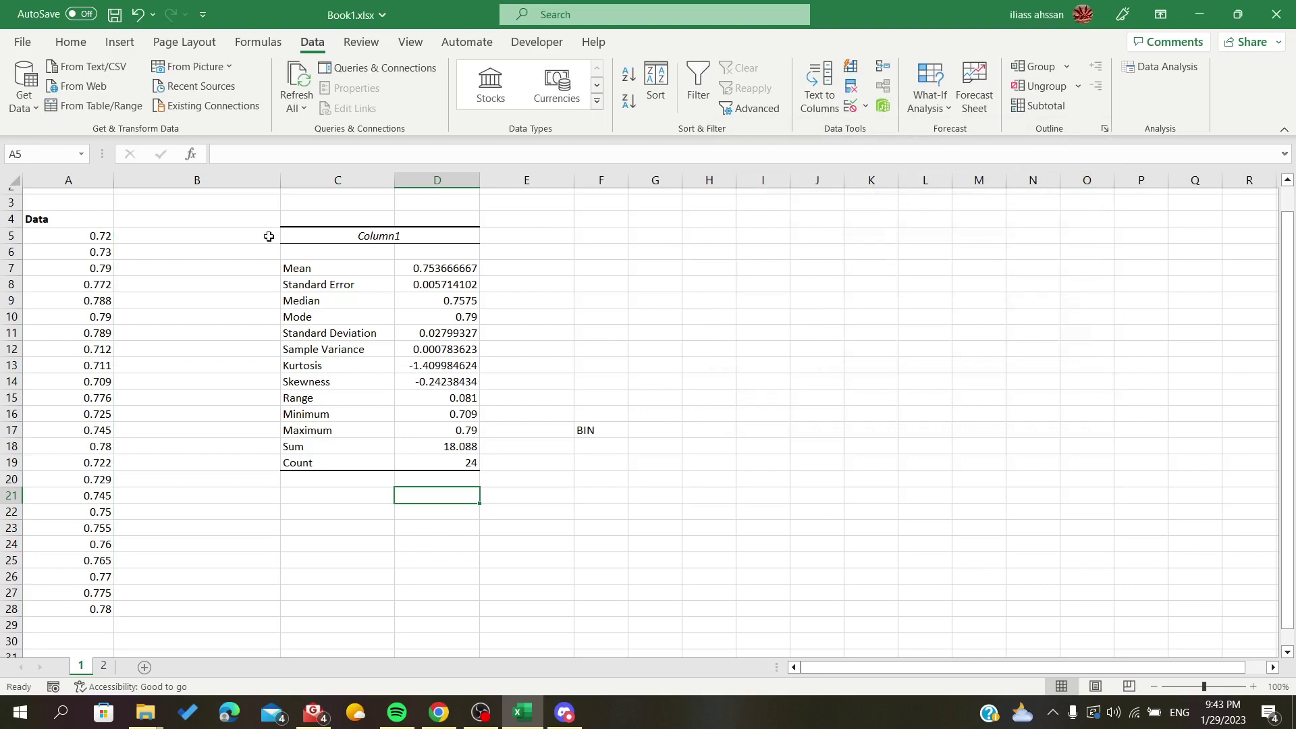
# Step: Inspect the Range, Minimum and Maximum values and the cells beside BIN
pyautogui.moveTo(269, 237); pyautogui.dragTo(445, 486)
pyautogui.click(338, 446)
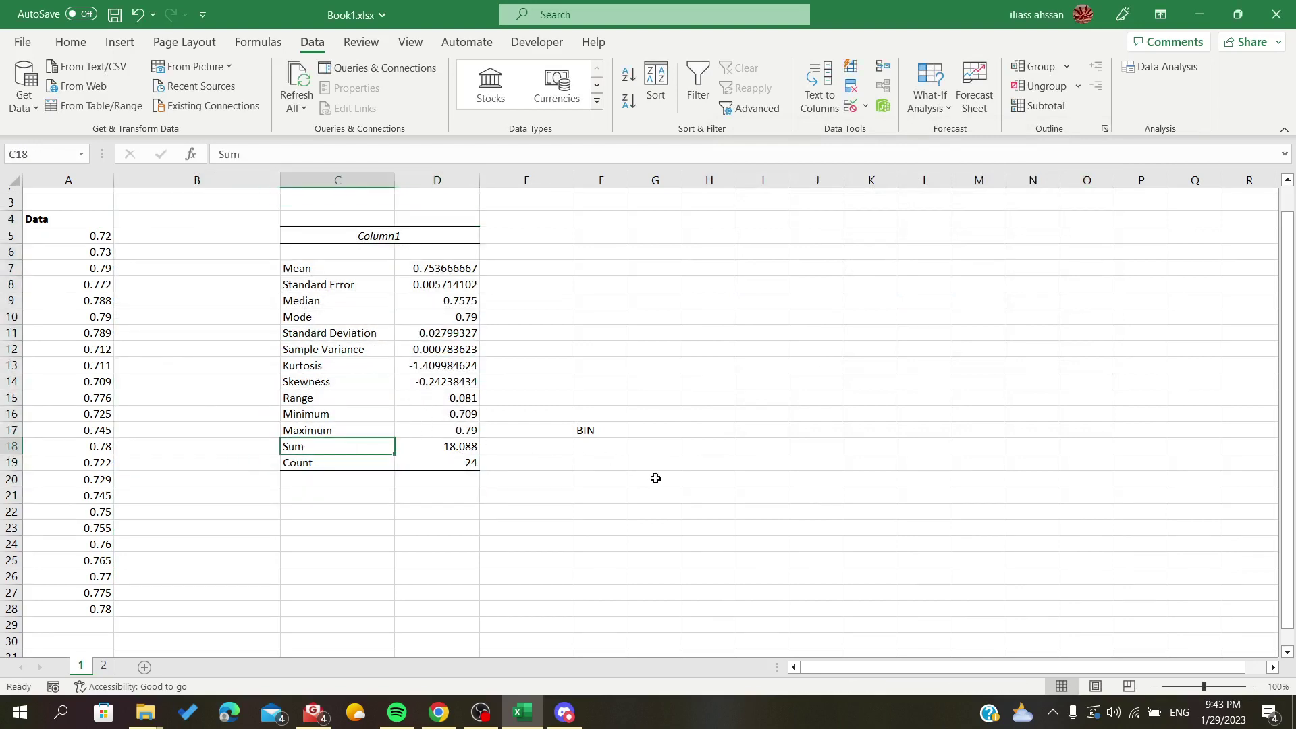
pyautogui.click(591, 467)
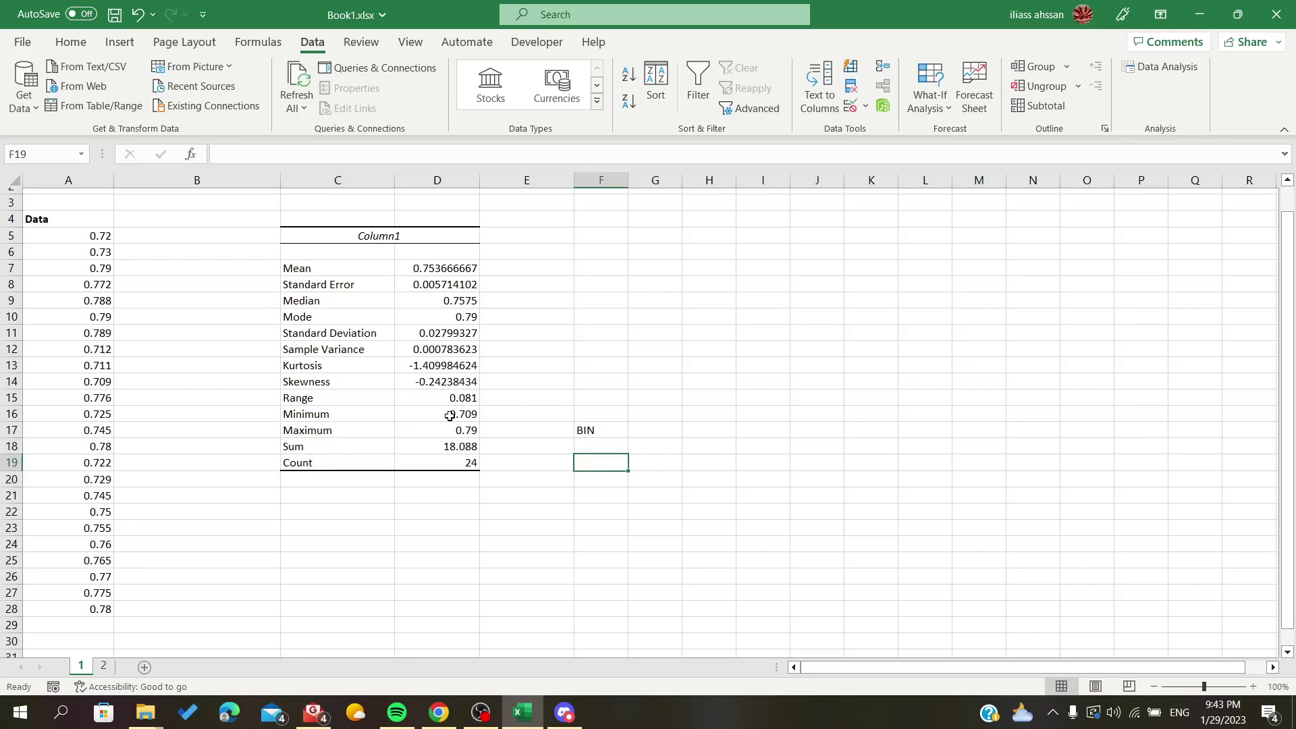
pyautogui.moveTo(458, 398); pyautogui.dragTo(456, 430)
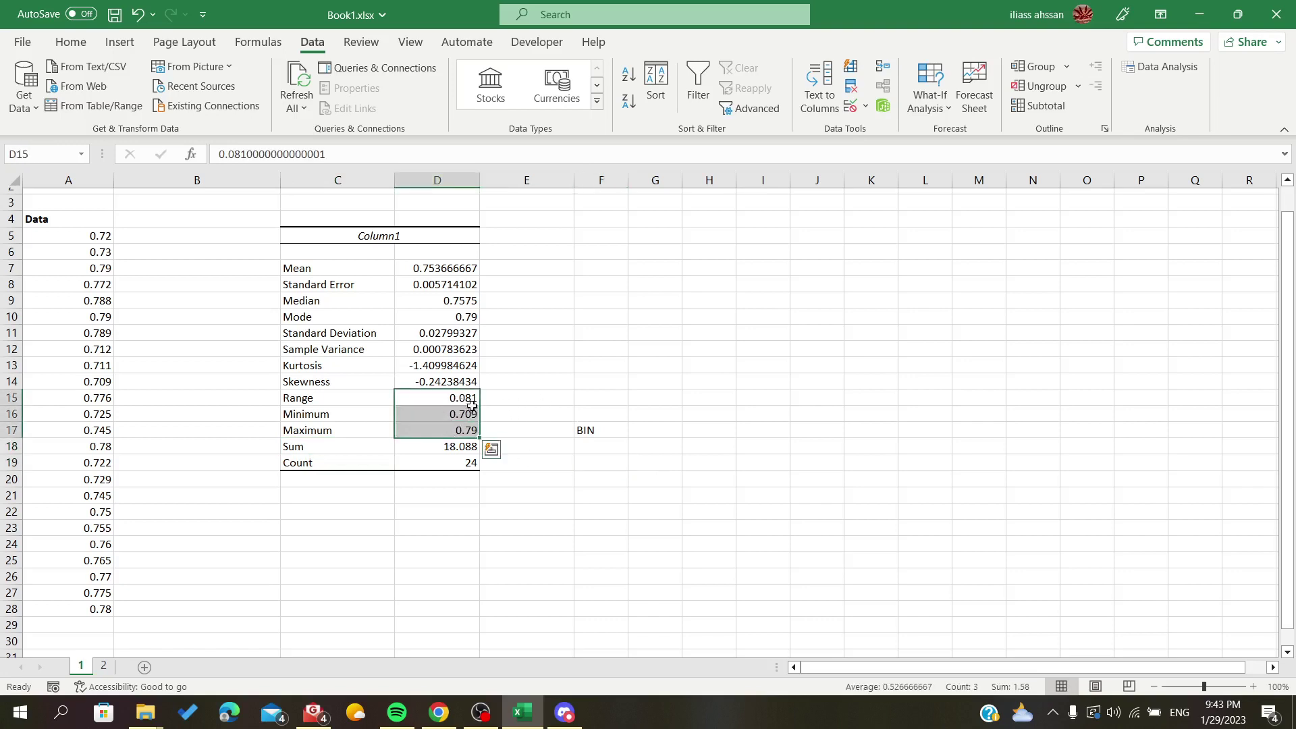
pyautogui.click(553, 397)
pyautogui.click(438, 399)
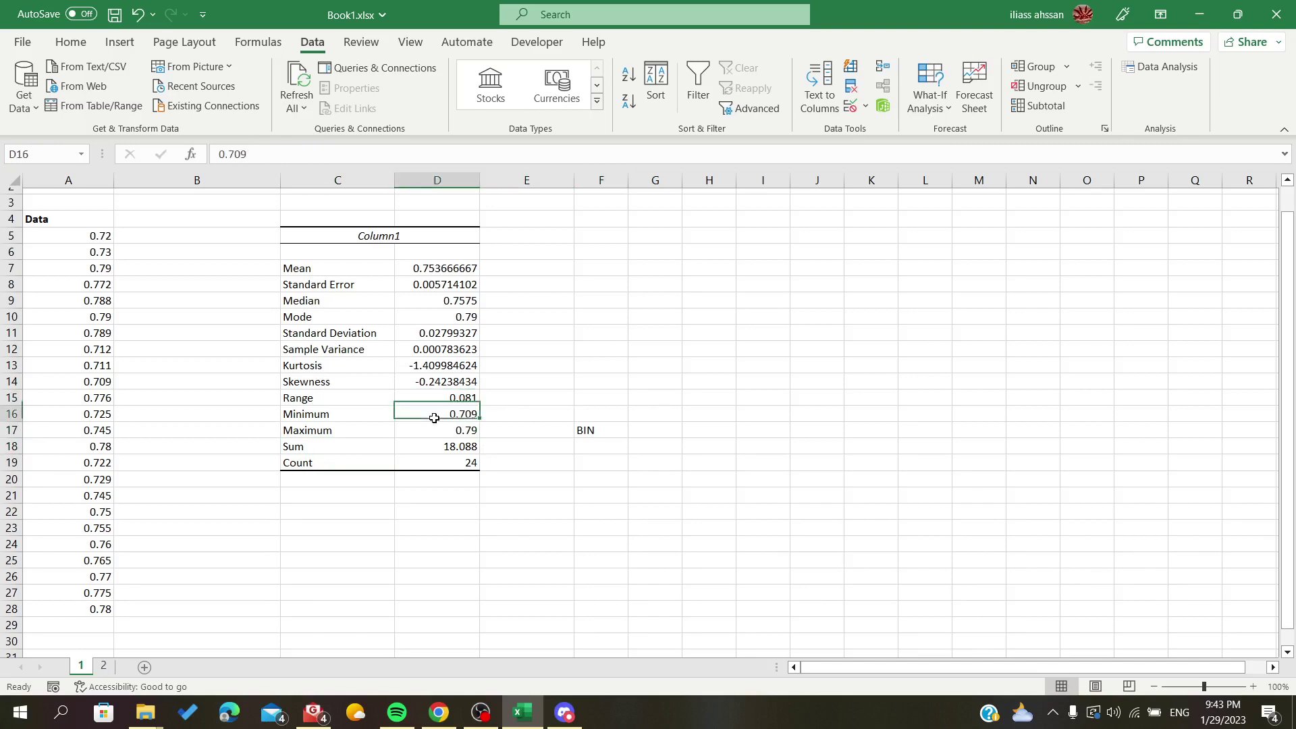
pyautogui.click(461, 430)
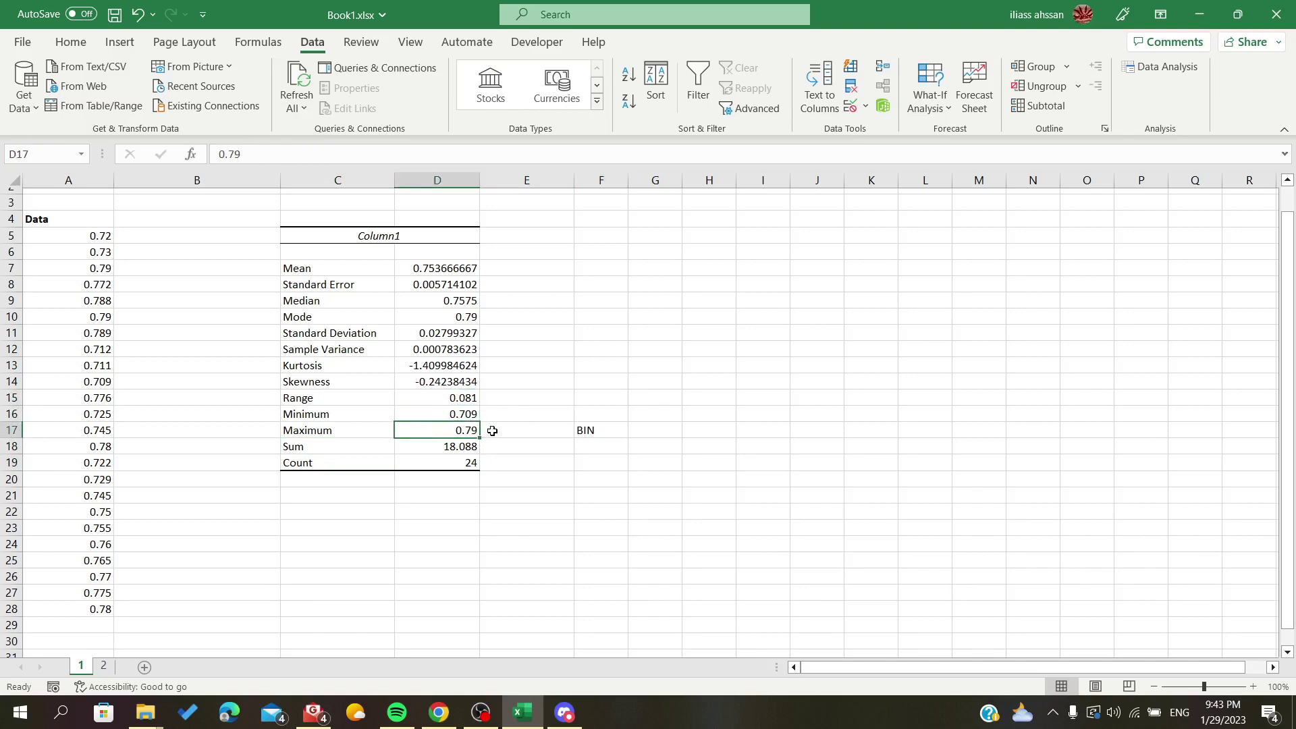
pyautogui.click(586, 431)
pyautogui.click(659, 430)
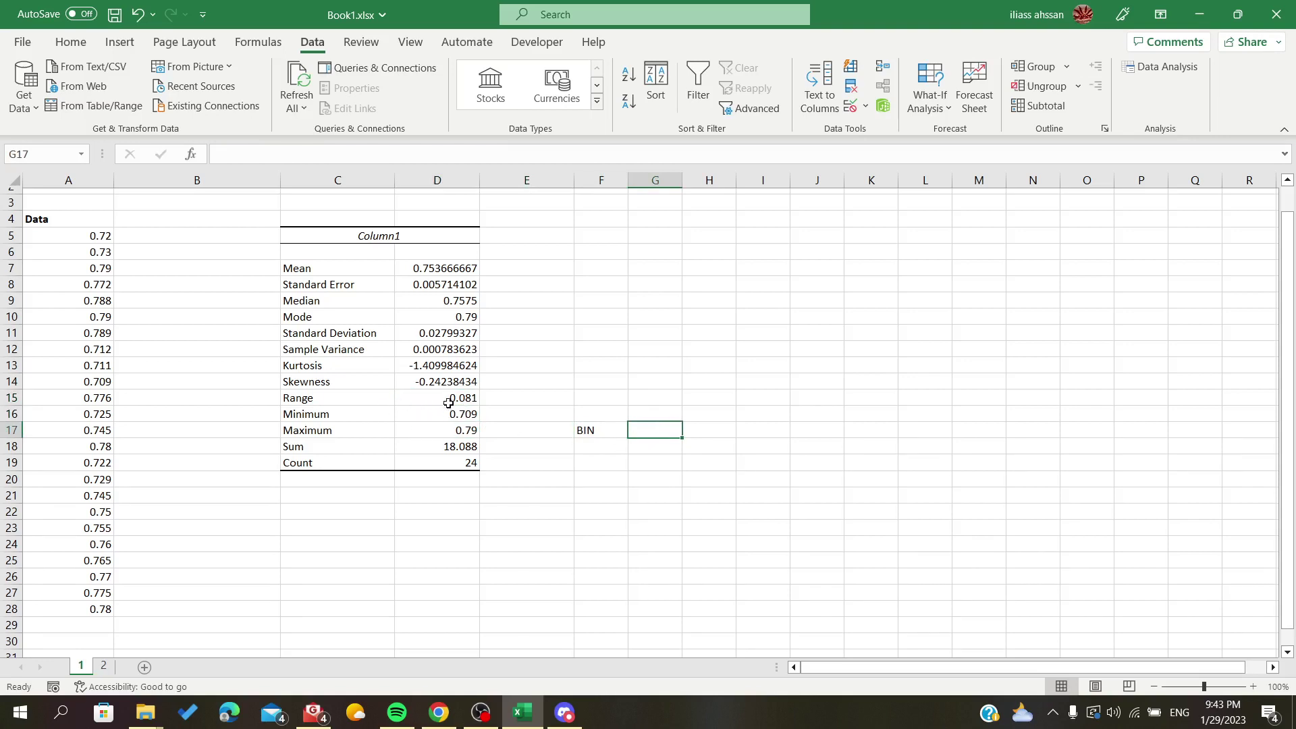
pyautogui.click(449, 404)
# Step: Enter =D15/5 in G17 so the Range divided by five gives bin width 0.0162
pyautogui.click(654, 430)
pyautogui.write('=')
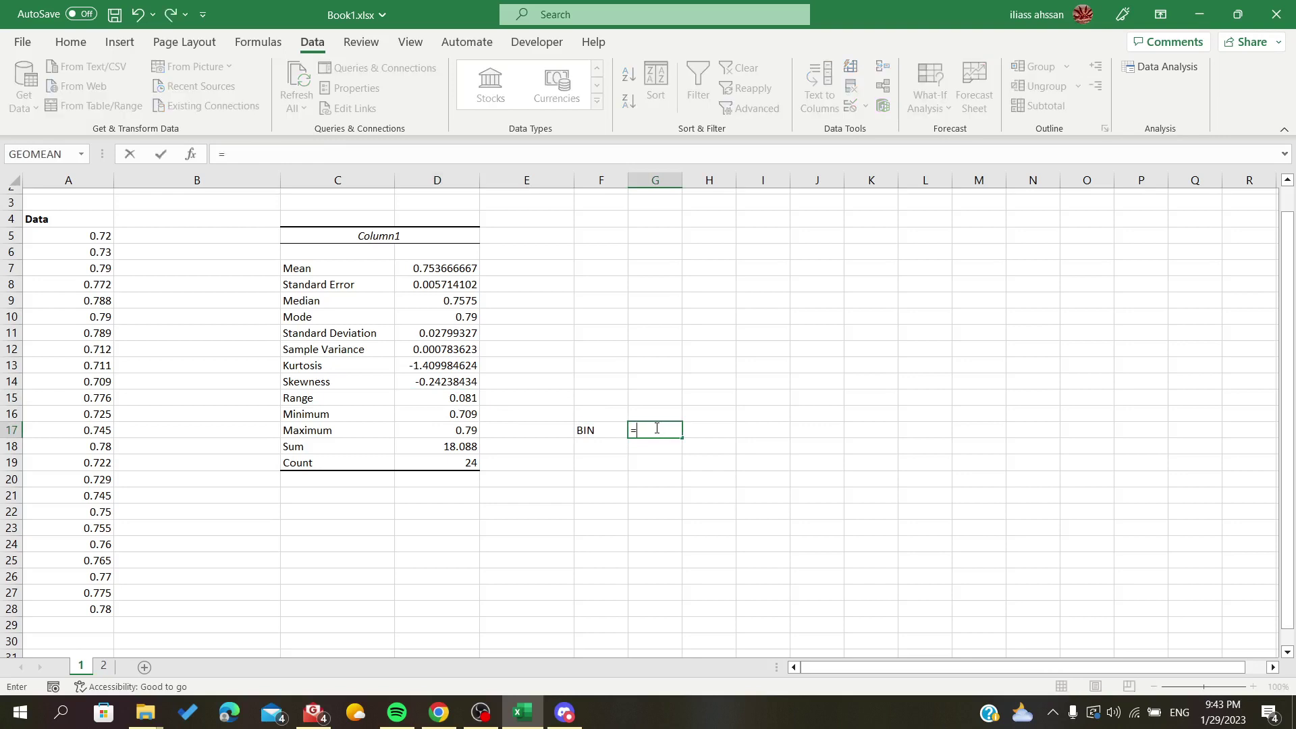
pyautogui.click(461, 397)
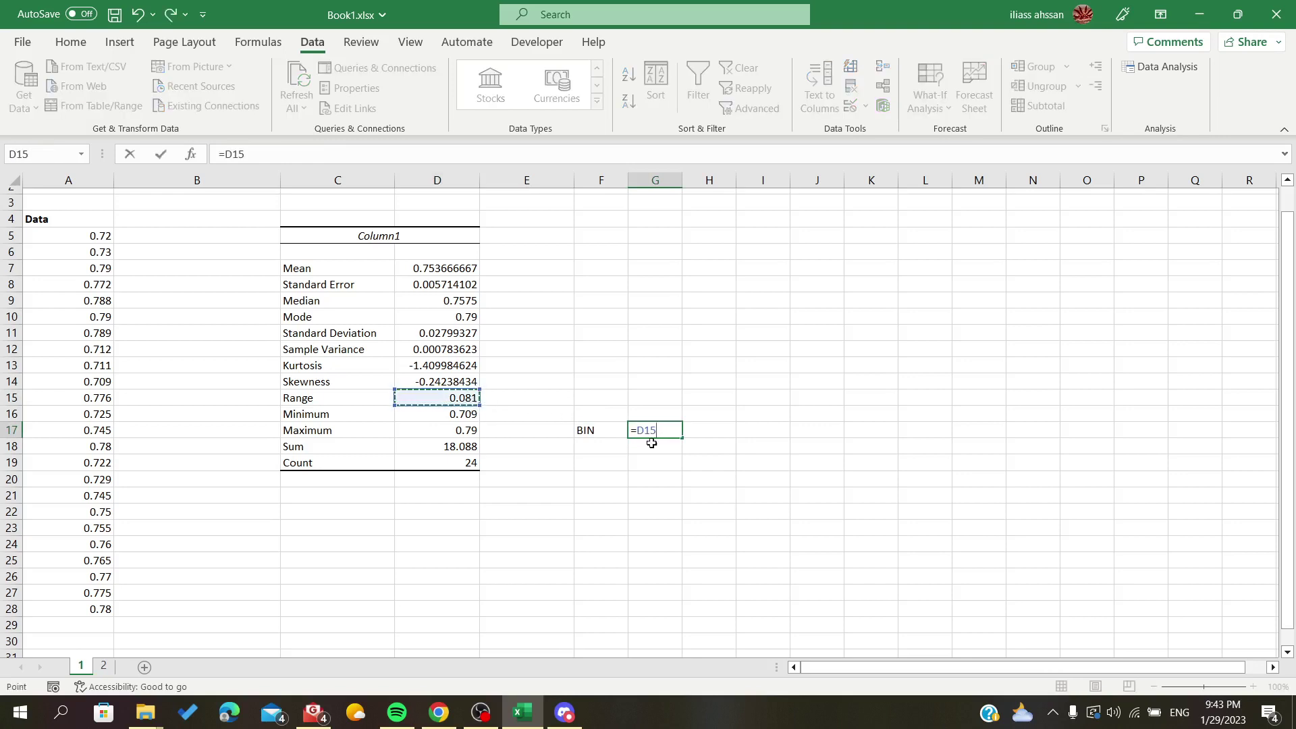
pyautogui.write('/5')
pyautogui.press('Return')
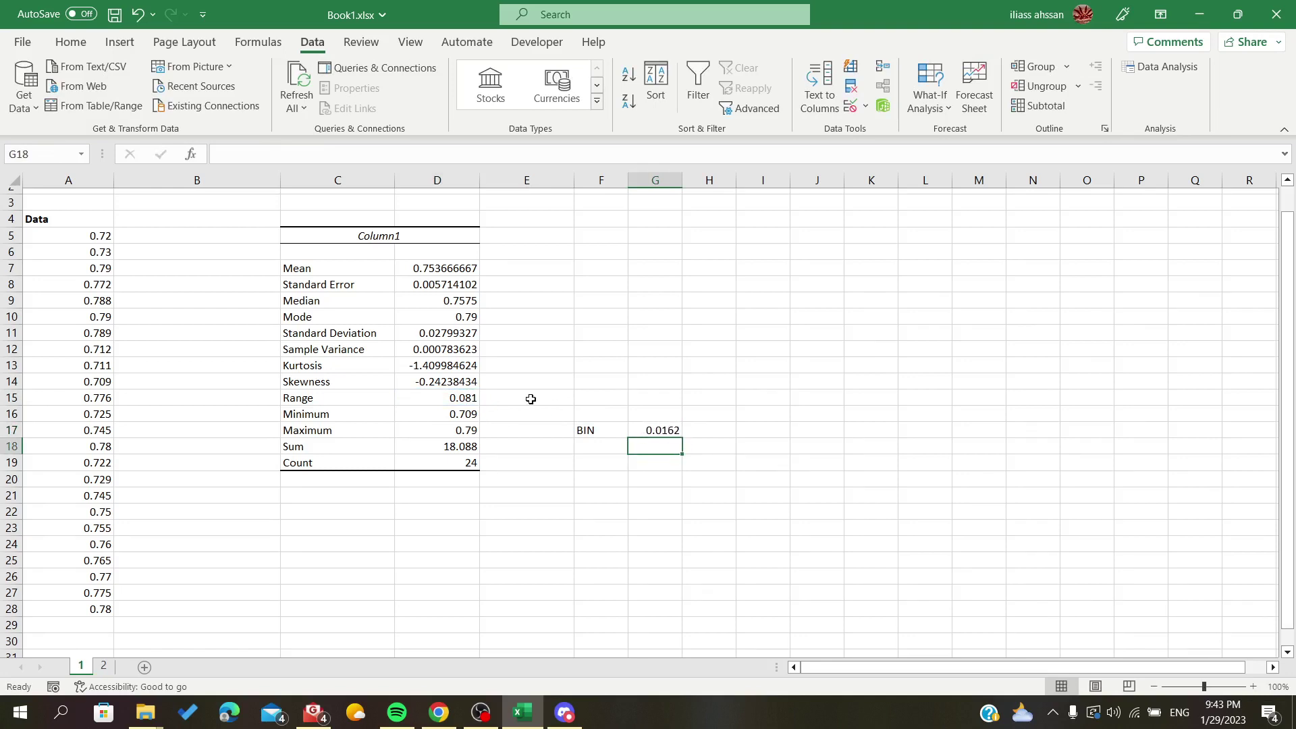
pyautogui.click(645, 431)
pyautogui.click(282, 155)
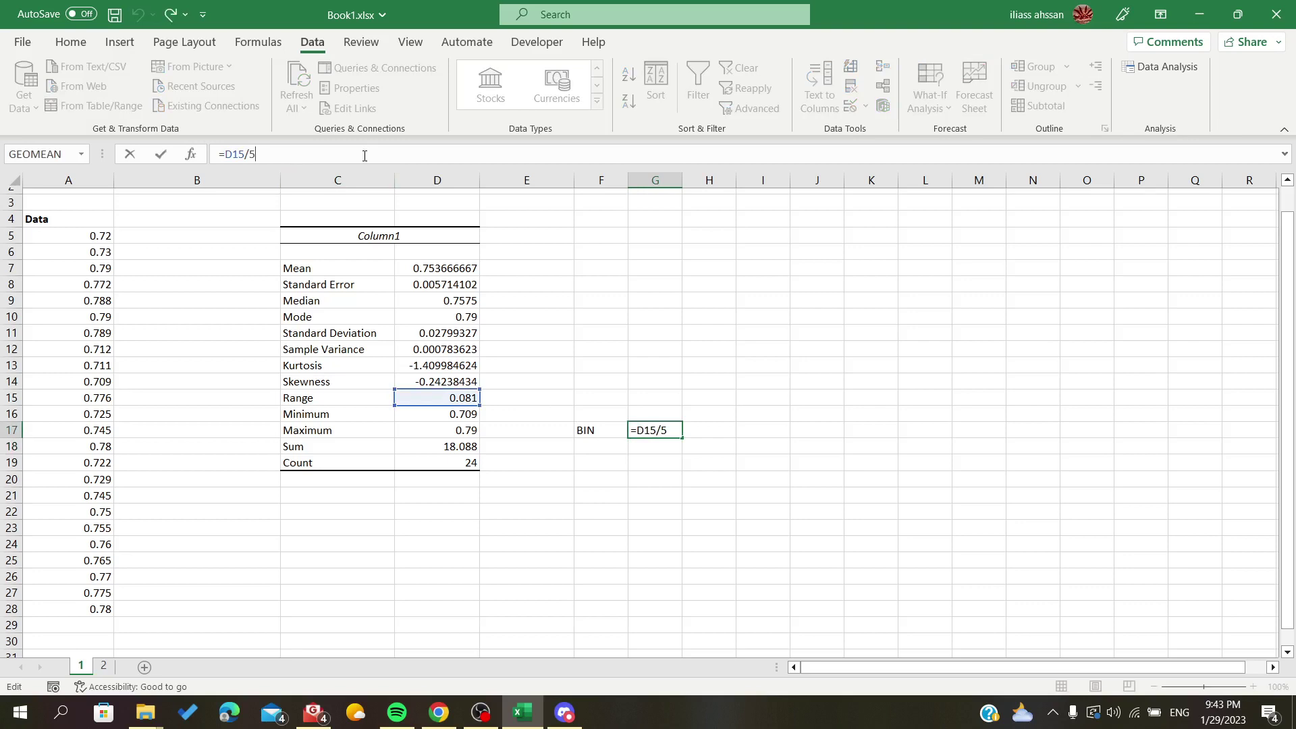
pyautogui.press('Return')
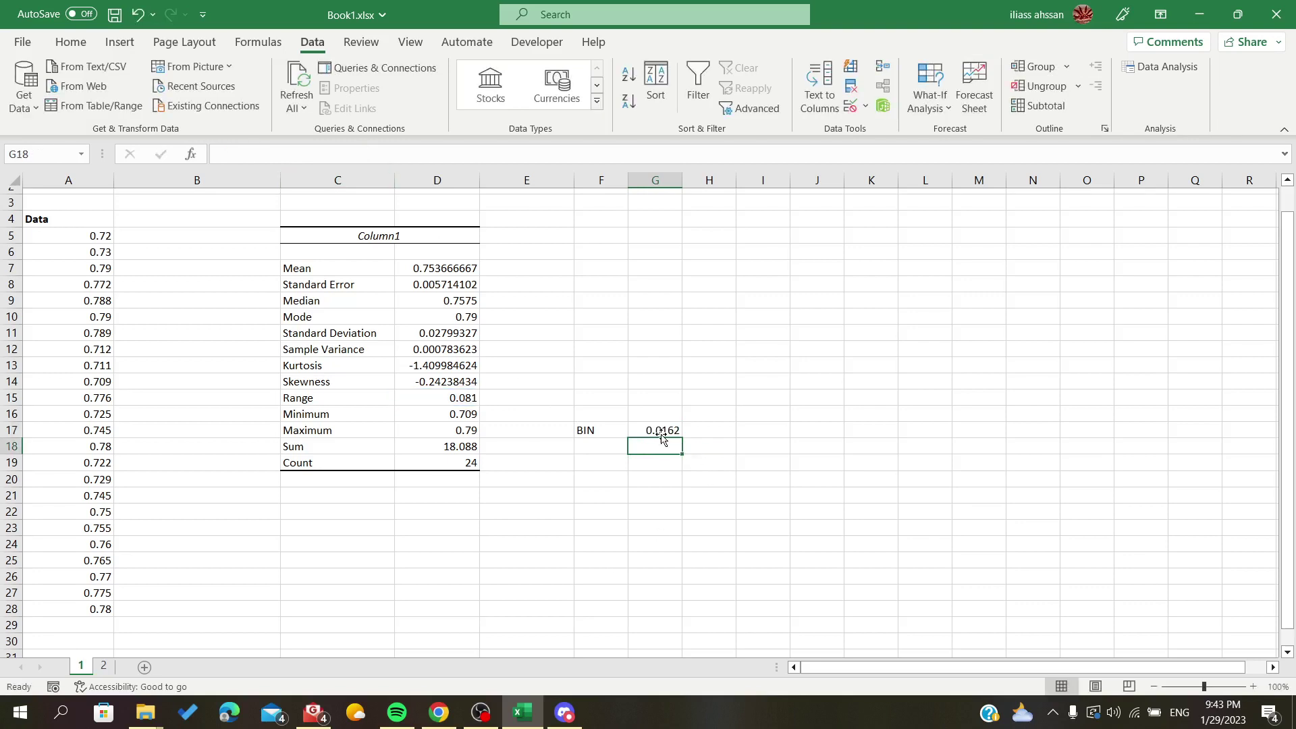
pyautogui.click(663, 434)
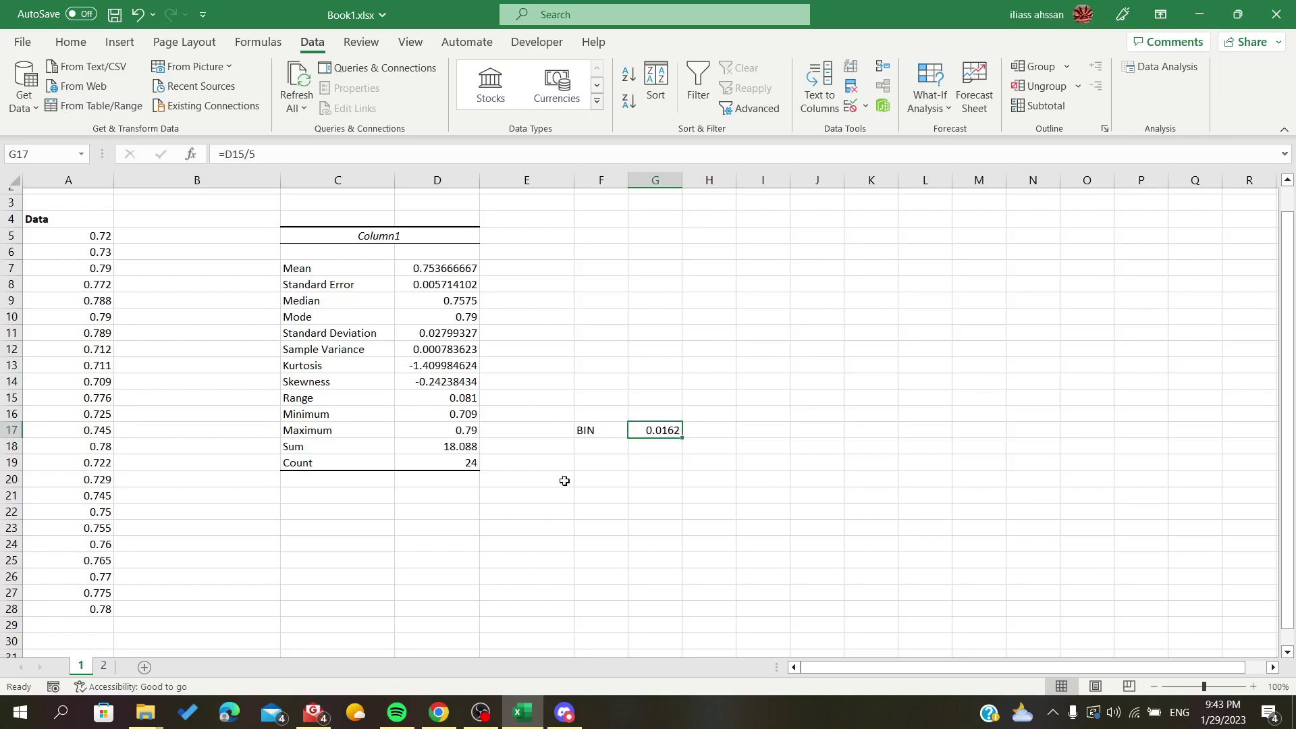
# Step: Copy the Minimum 0.709 from D16 into F19 as the first bin boundary, then move to F21
pyautogui.click(655, 447)
pyautogui.click(592, 466)
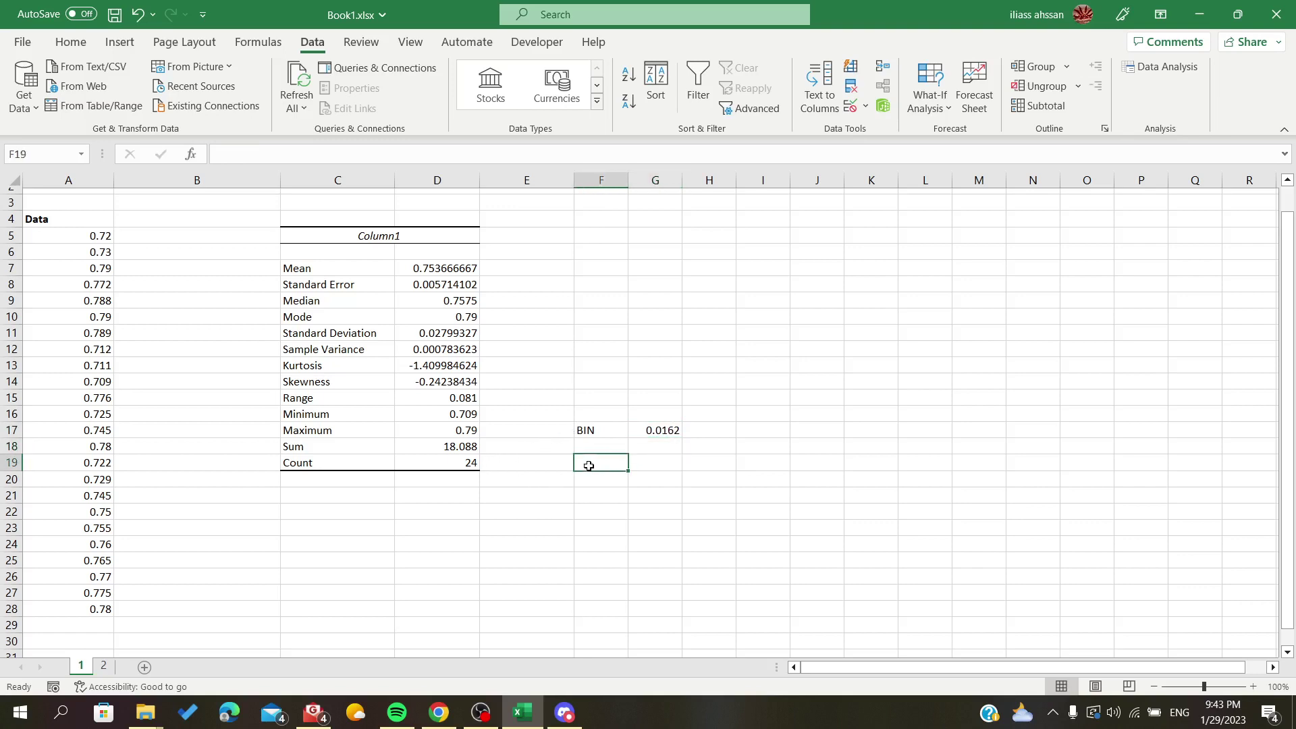
pyautogui.click(454, 413)
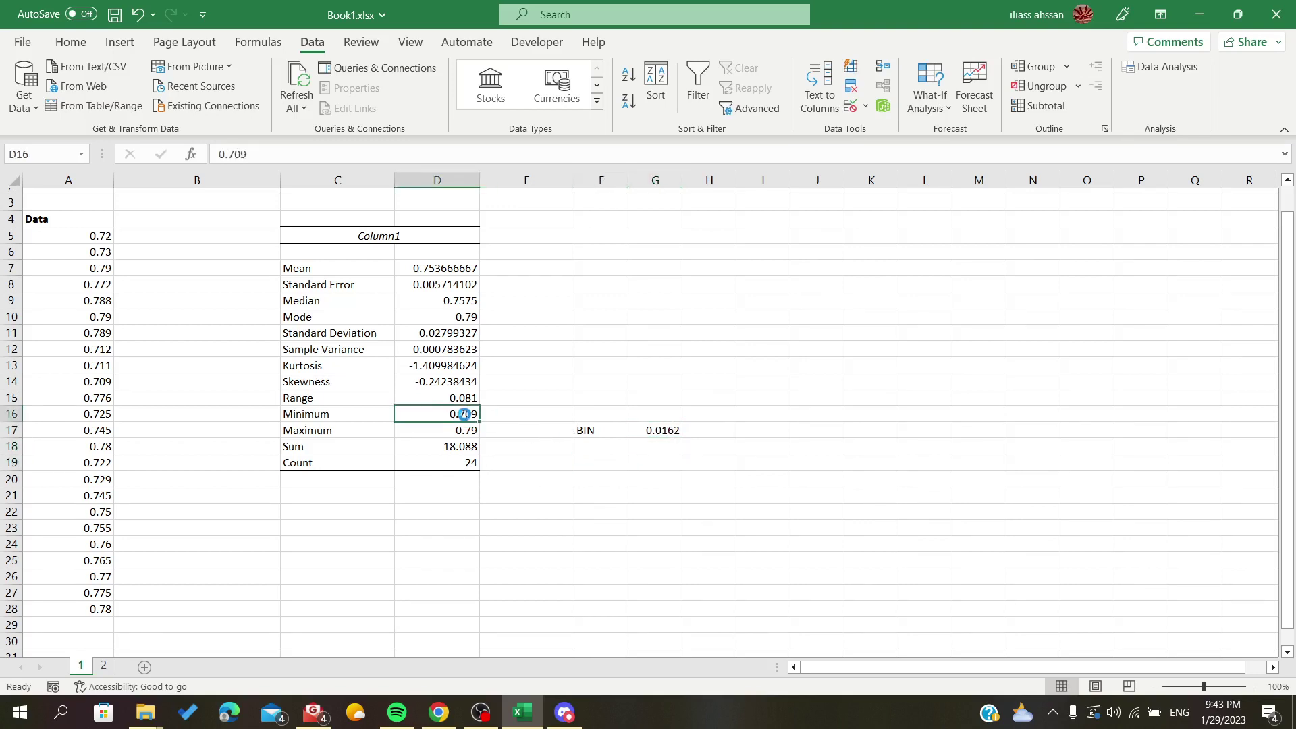
pyautogui.hotkey('ctrl', 'c')
pyautogui.click(601, 463)
pyautogui.hotkey('ctrl', 'v')
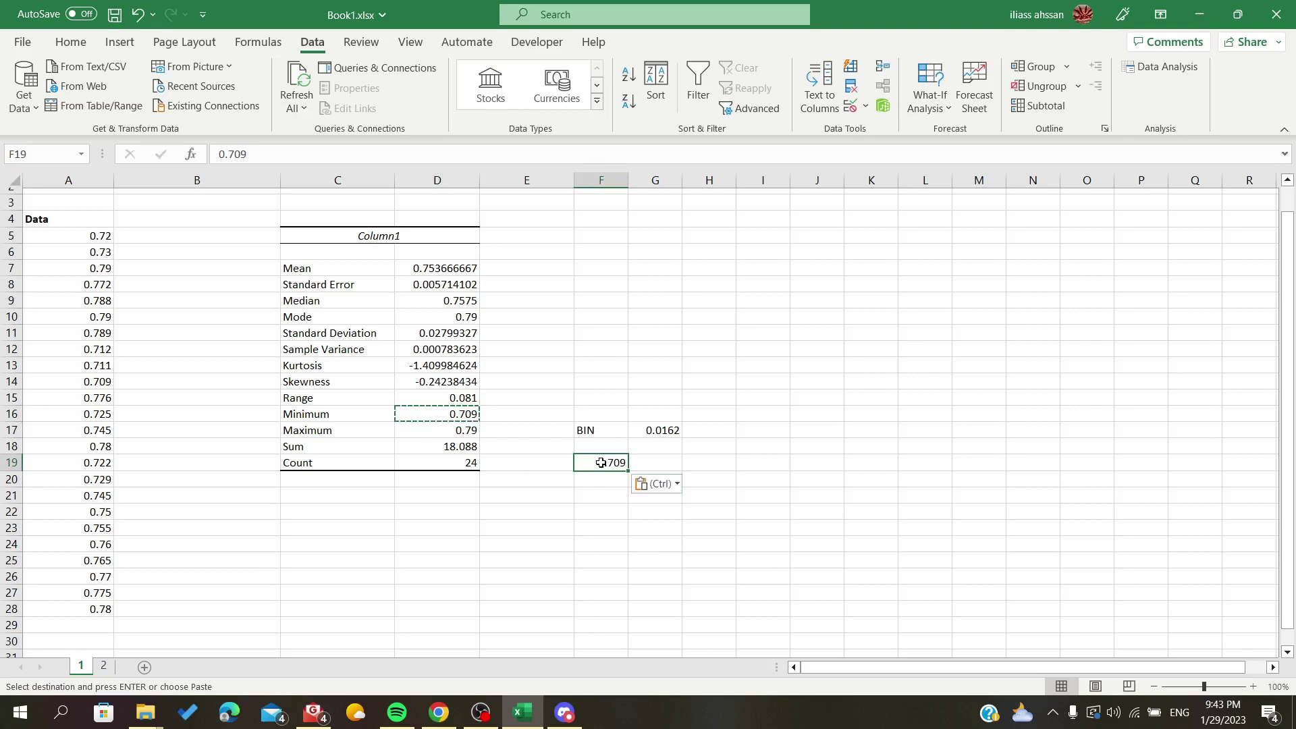
pyautogui.click(676, 484)
pyautogui.press('Escape')
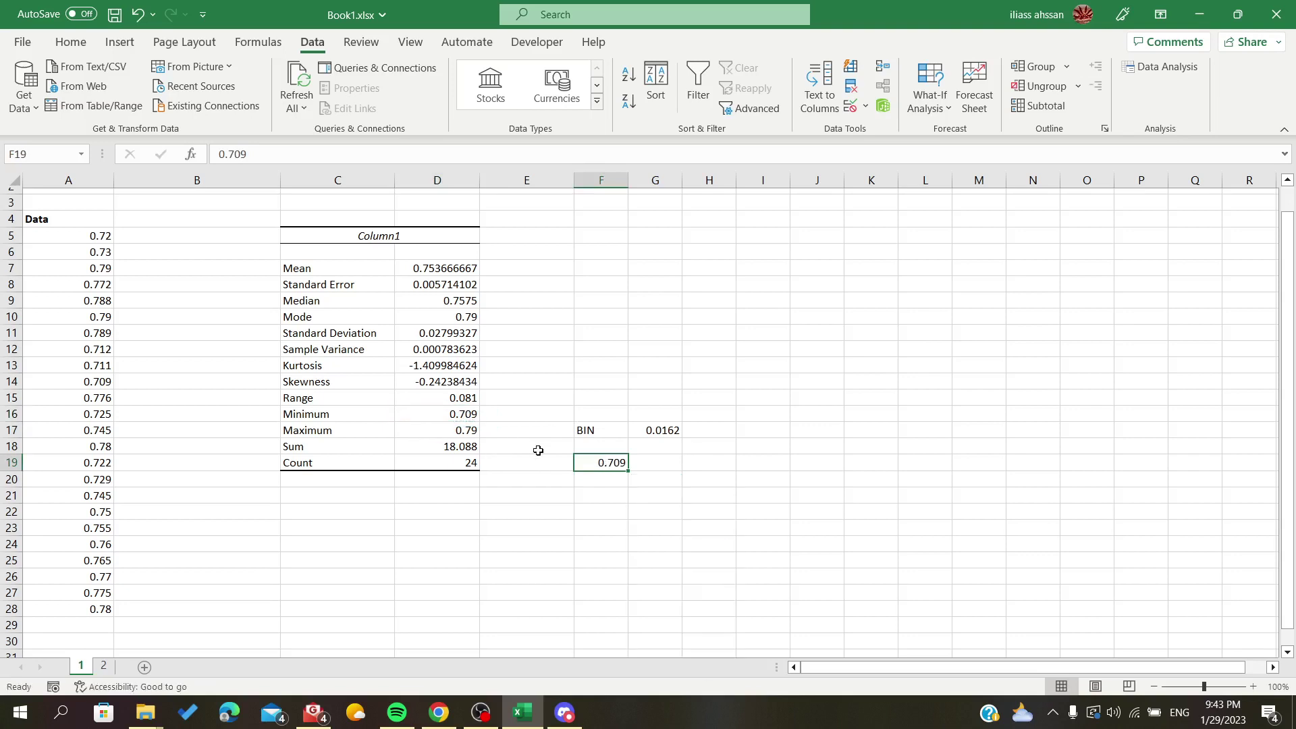
pyautogui.click(602, 479)
pyautogui.scroll(-1, 615, 505)
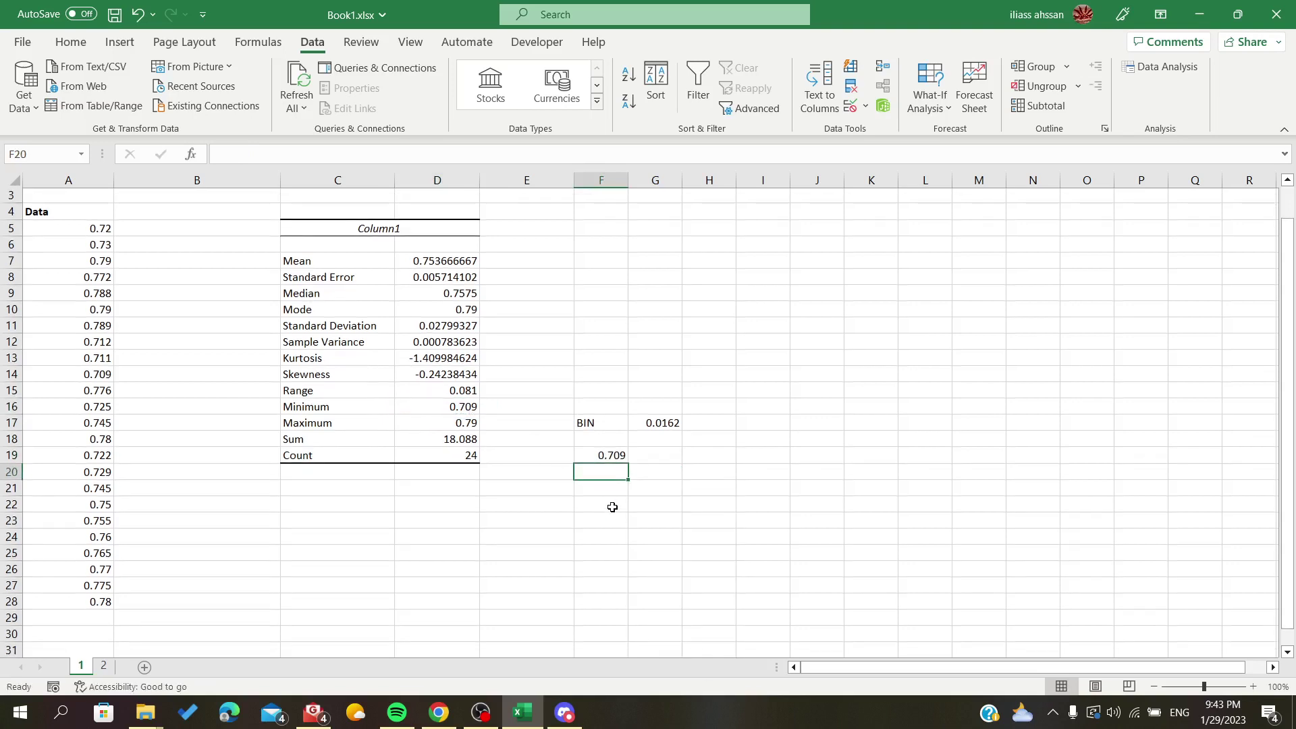
pyautogui.click(605, 487)
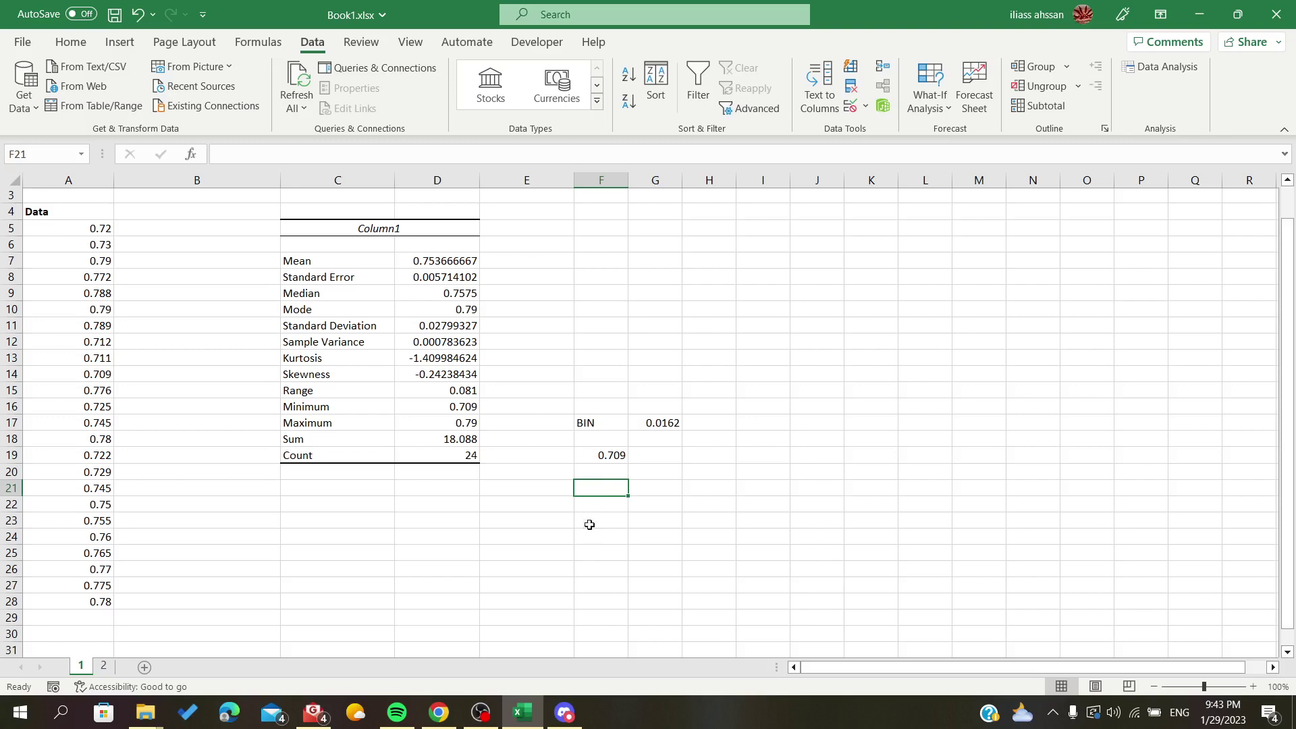
pyautogui.write('=')
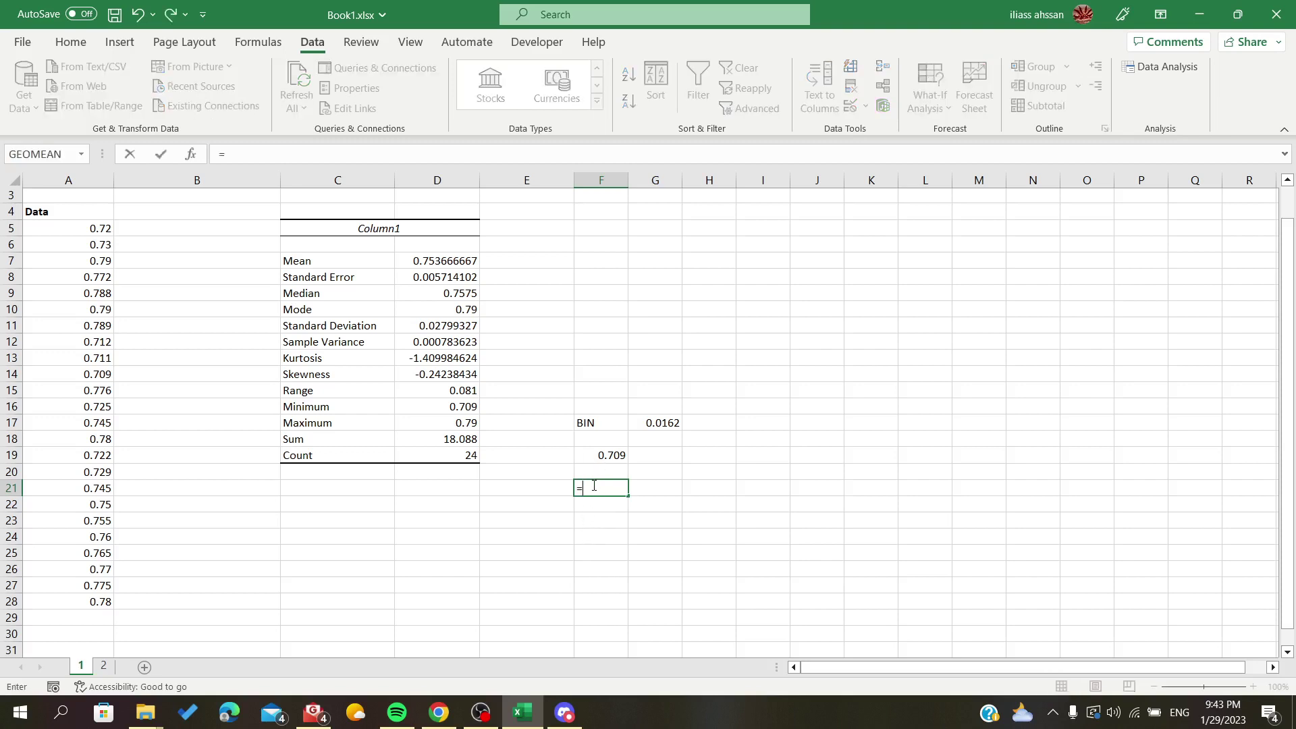
# Step: Enter =F19+$G$17 in F21 giving 0.7252 and fill the formula down to F25
pyautogui.click(603, 457)
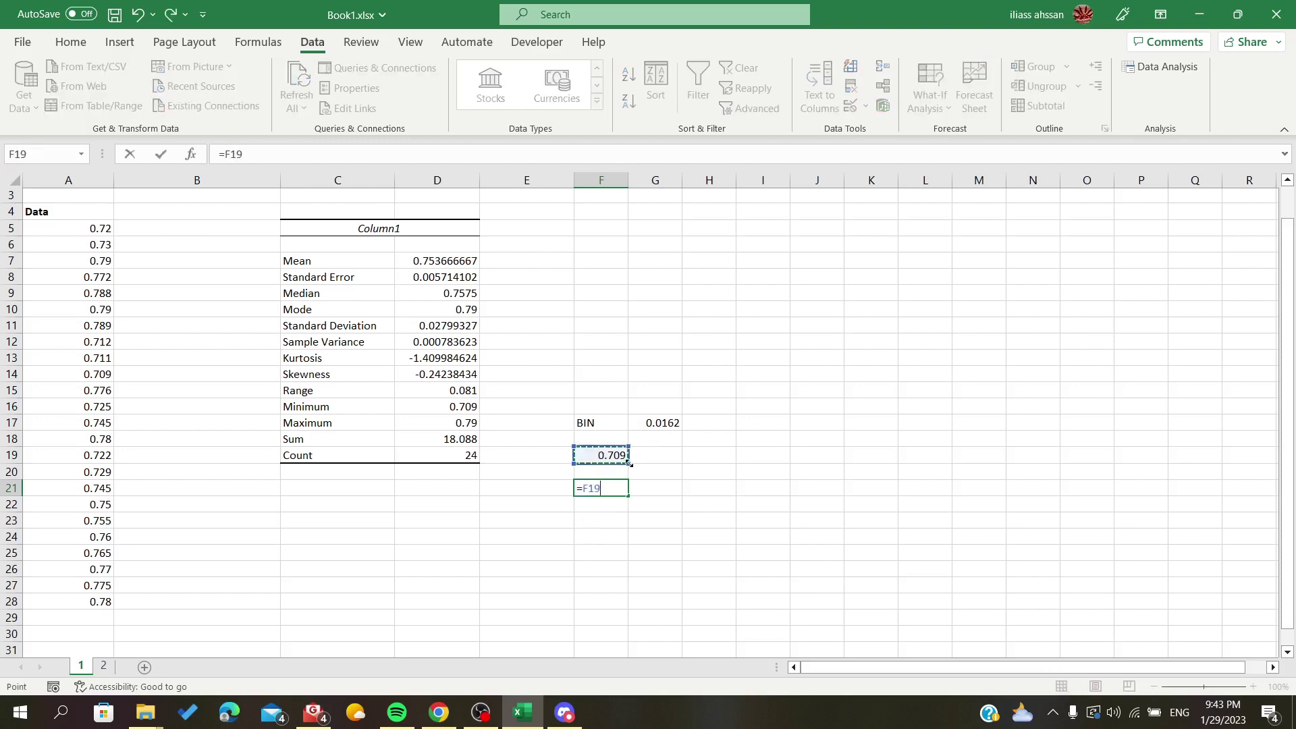
pyautogui.write('+')
pyautogui.click(655, 423)
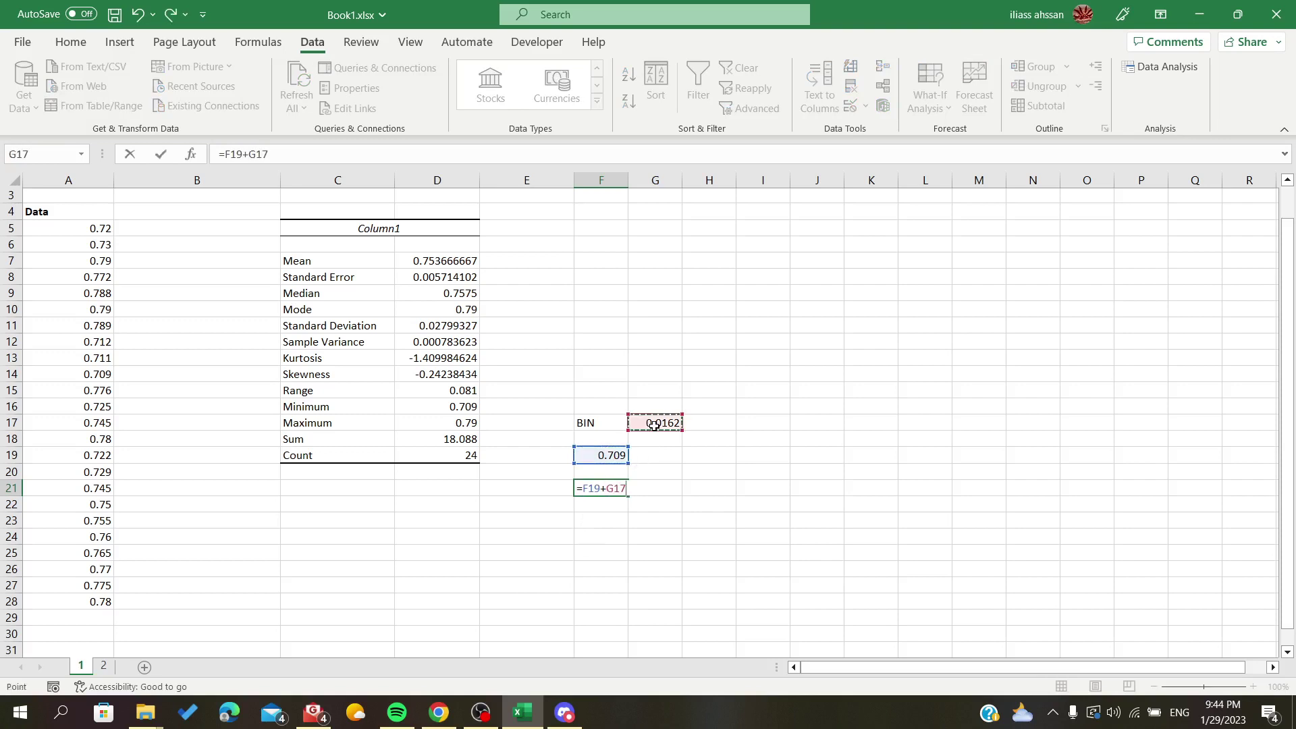
pyautogui.click(252, 153)
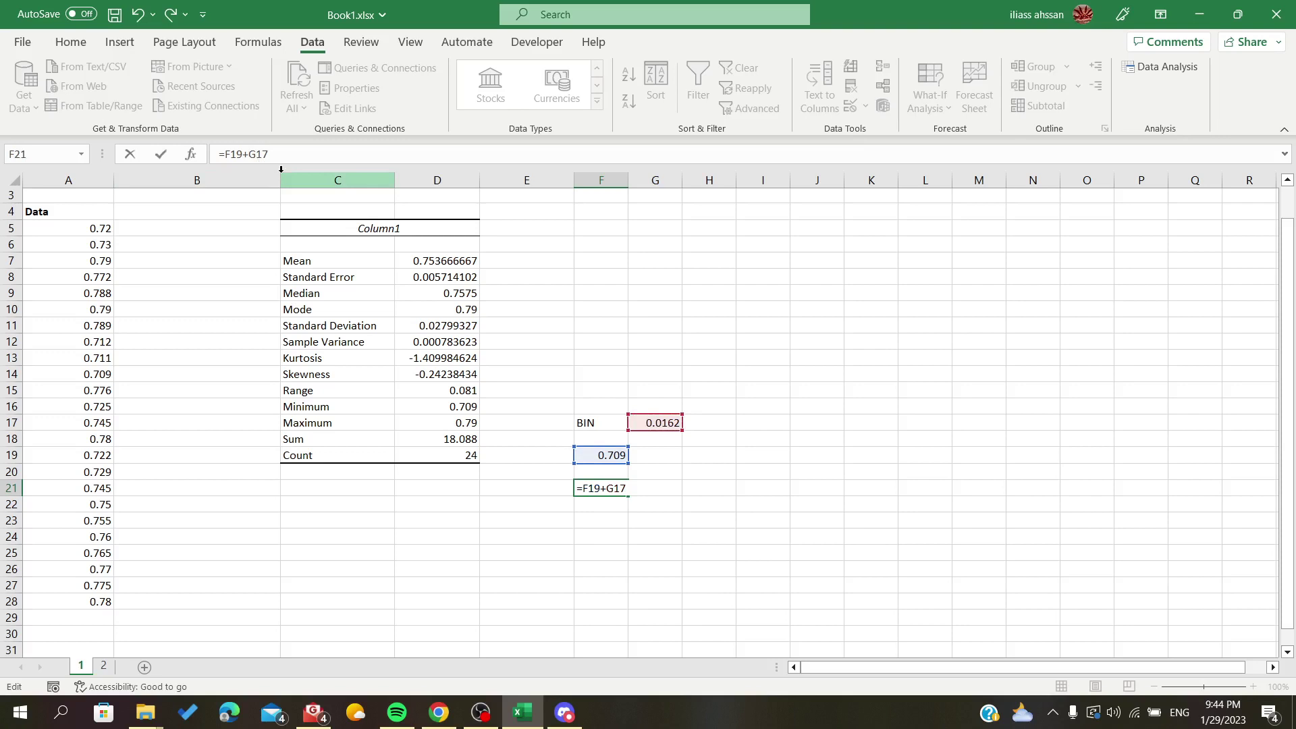
pyautogui.write('$G')
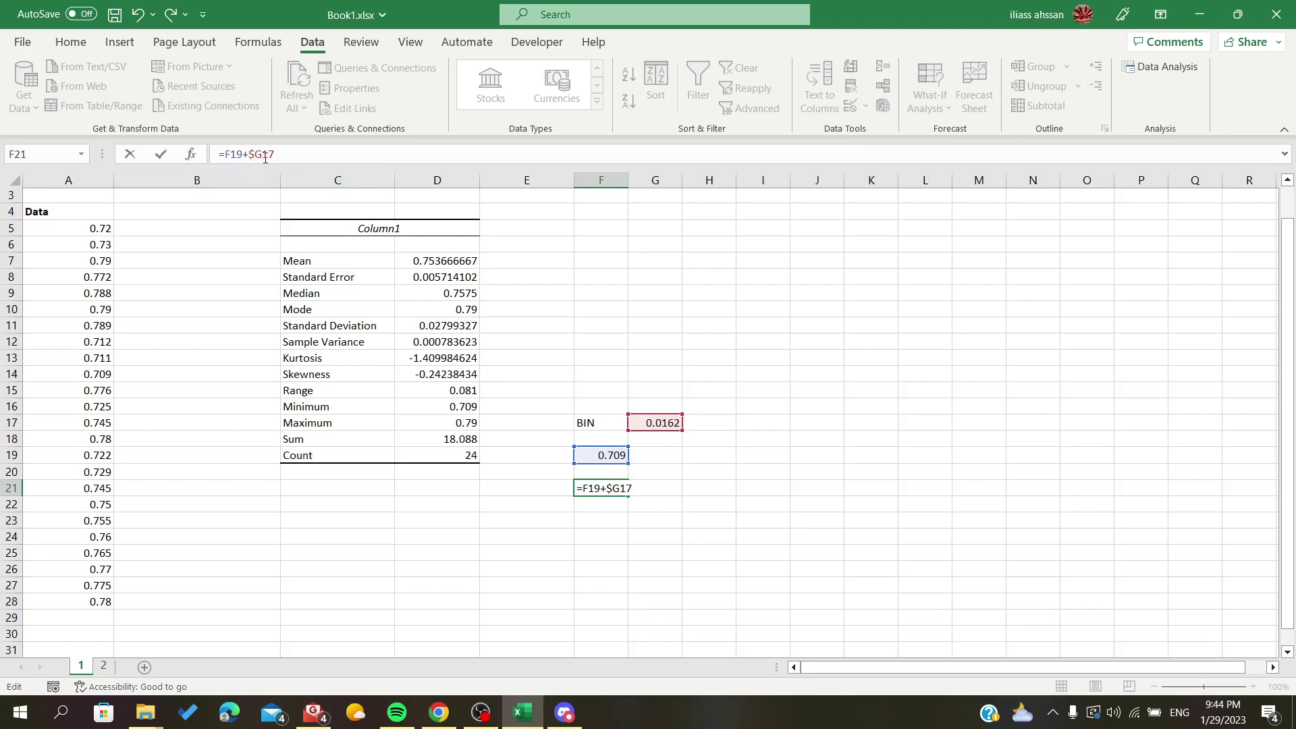
pyautogui.write('$')
pyautogui.press('Return')
pyautogui.click(607, 488)
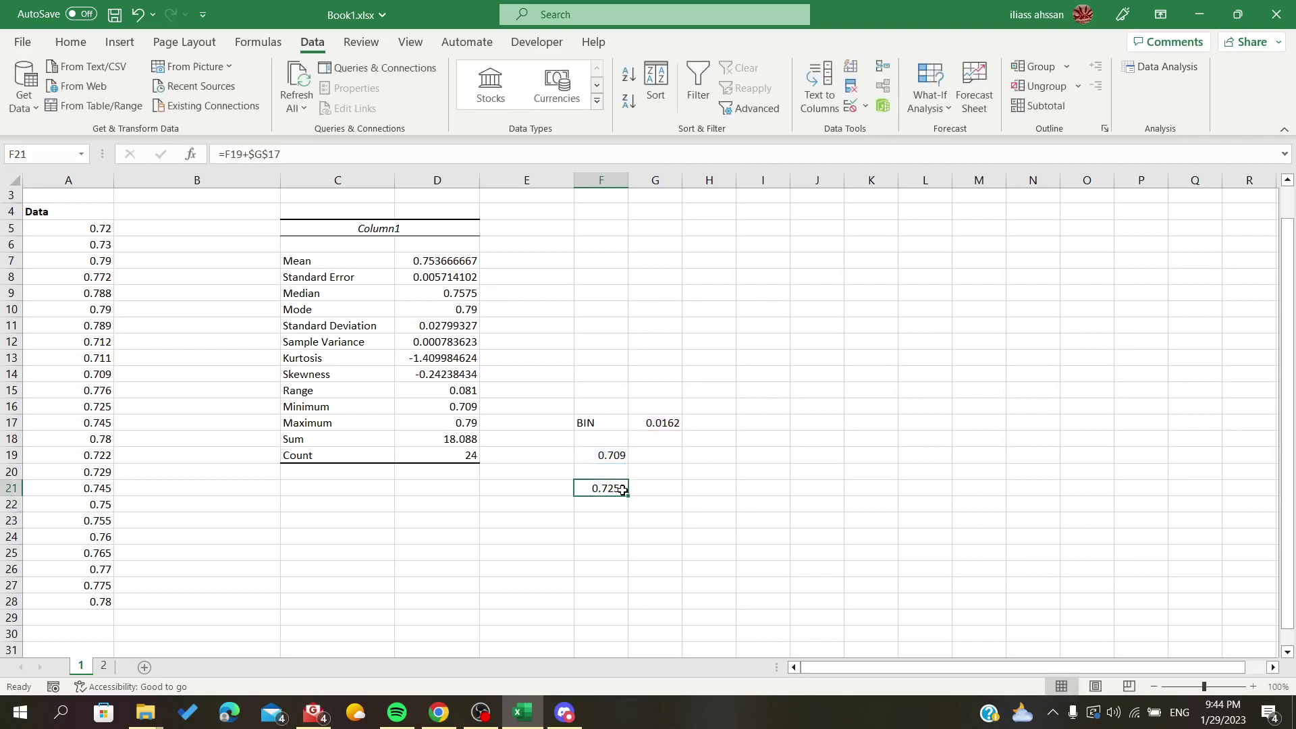
pyautogui.moveTo(626, 497); pyautogui.dragTo(627, 559)
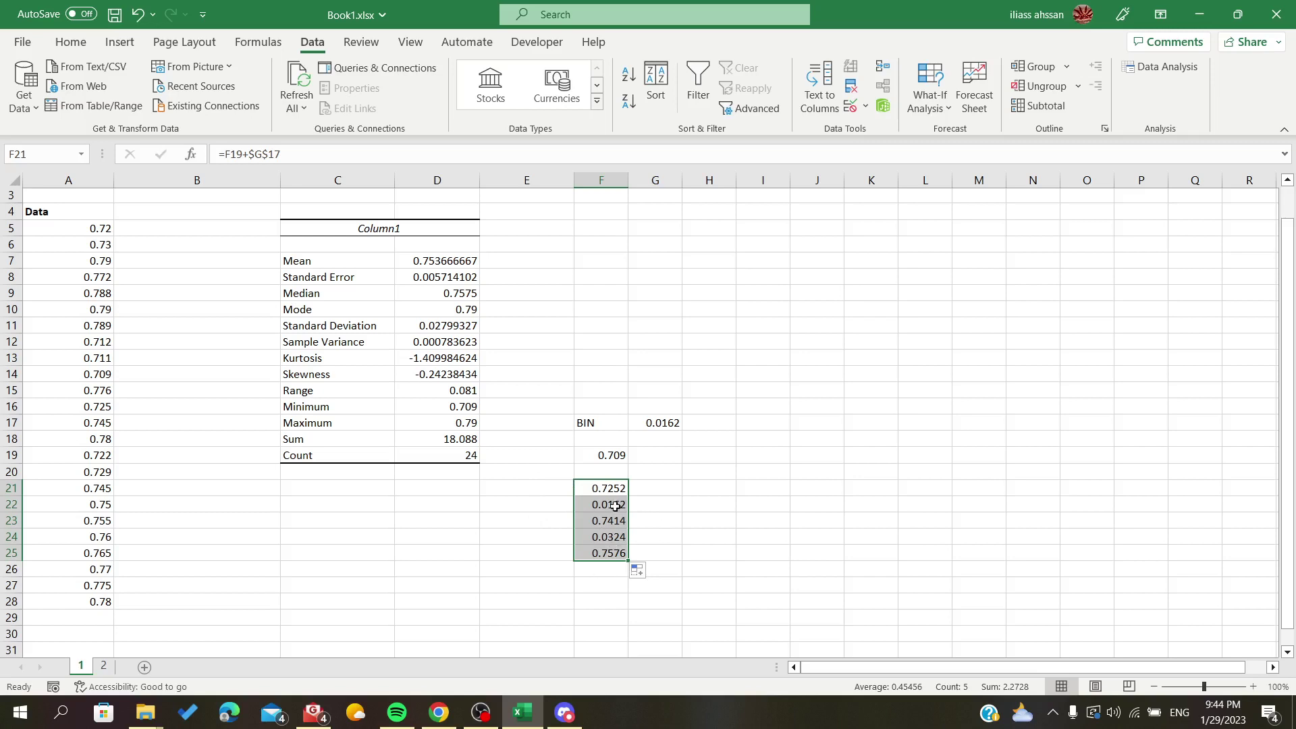
# Step: Confirm G17 stays 0.0162 and leave boundaries 0.709 to 0.7738 in F19:F23
pyautogui.click(648, 422)
pyautogui.doubleClick(647, 423)
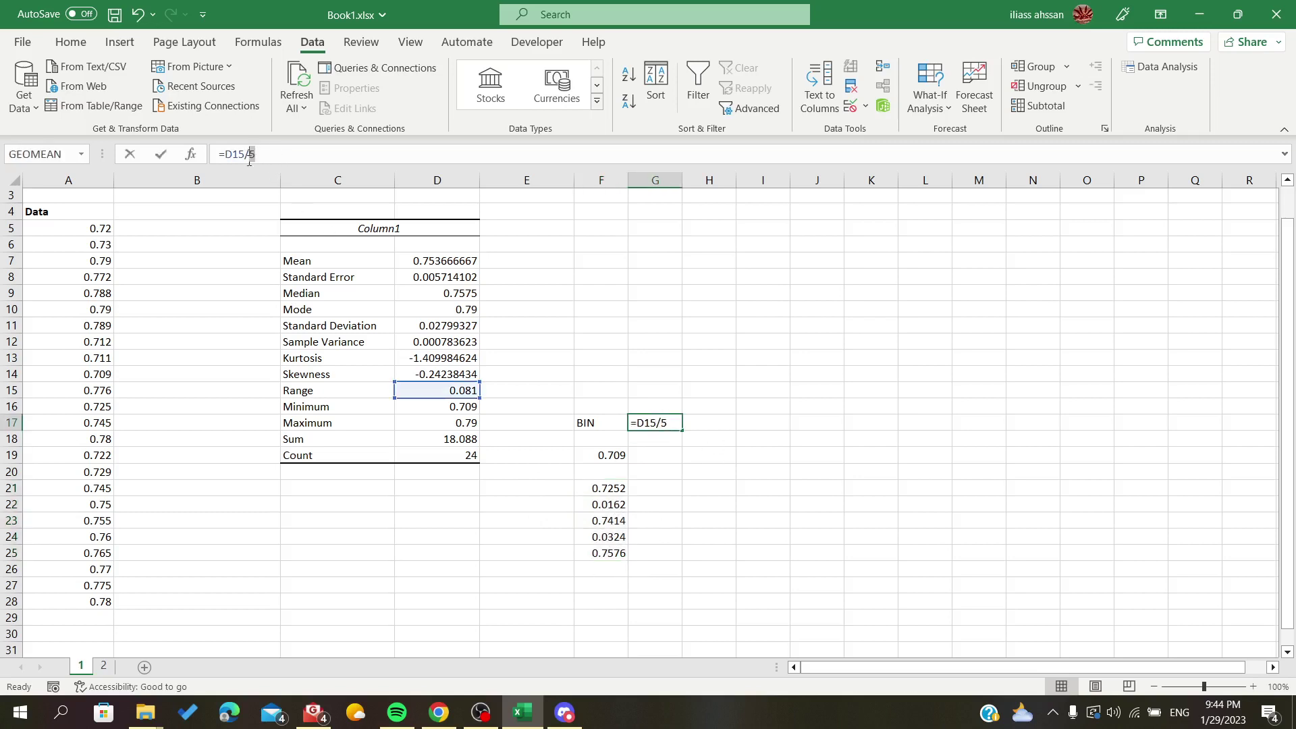
pyautogui.click(606, 489)
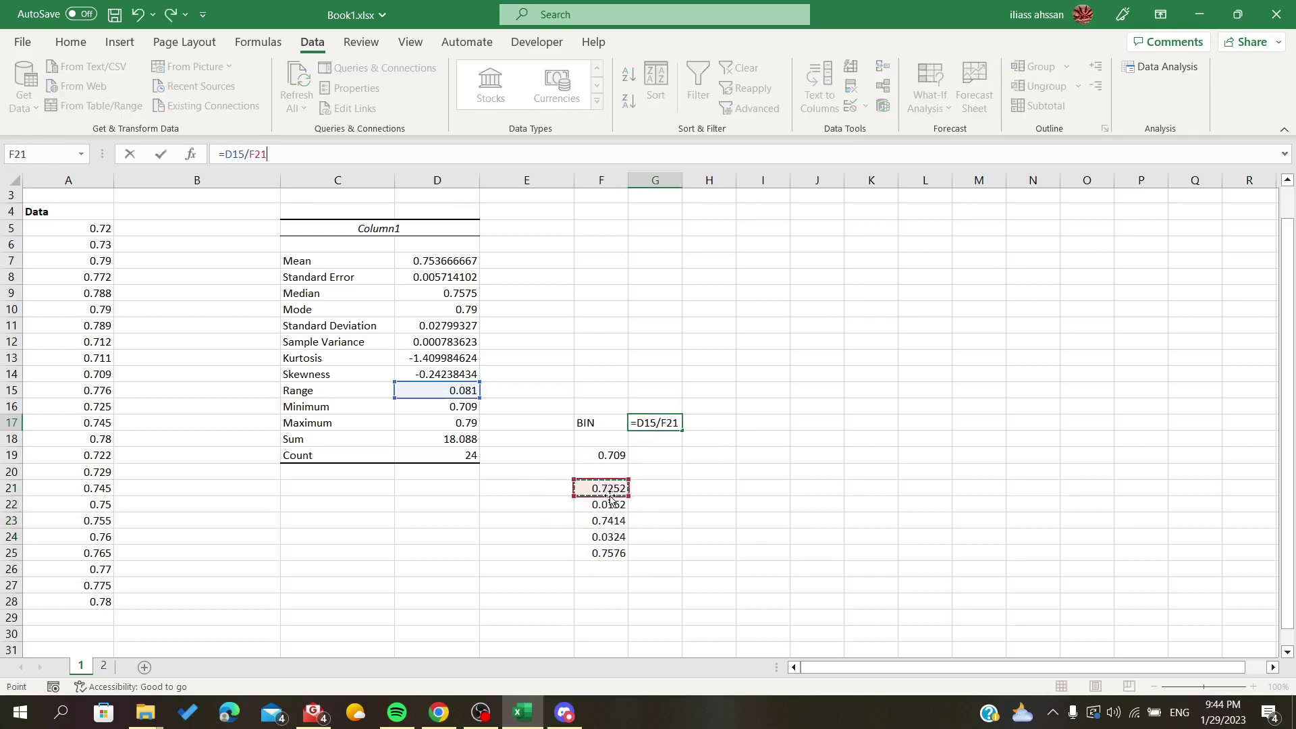
pyautogui.press('Escape')
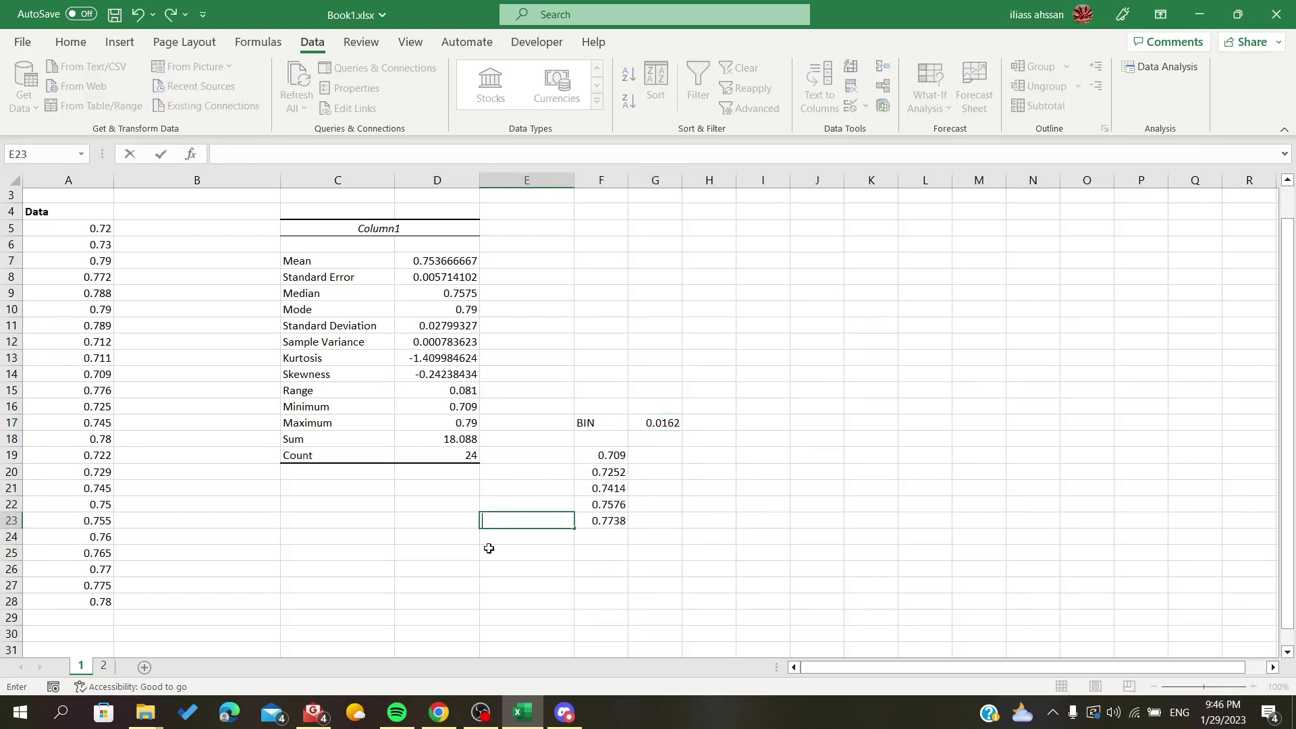
pyautogui.moveTo(601, 455); pyautogui.dragTo(607, 521)
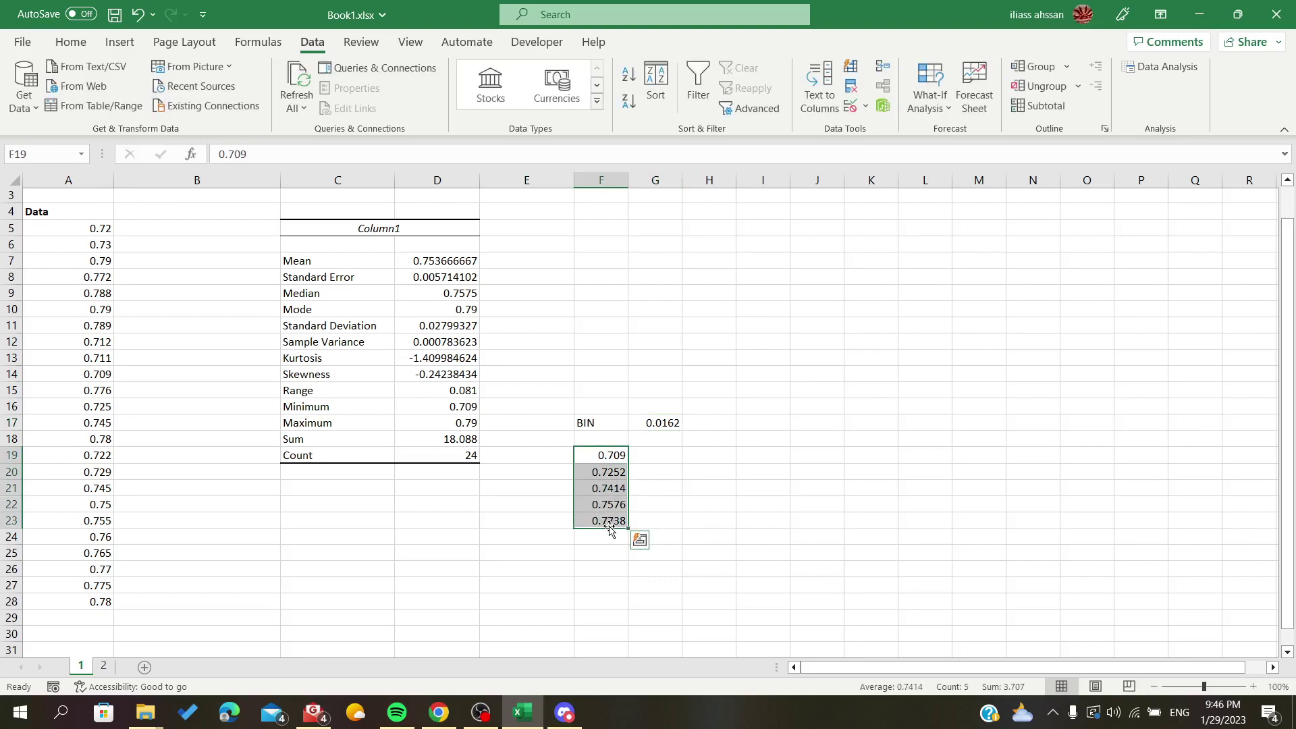
pyautogui.click(708, 537)
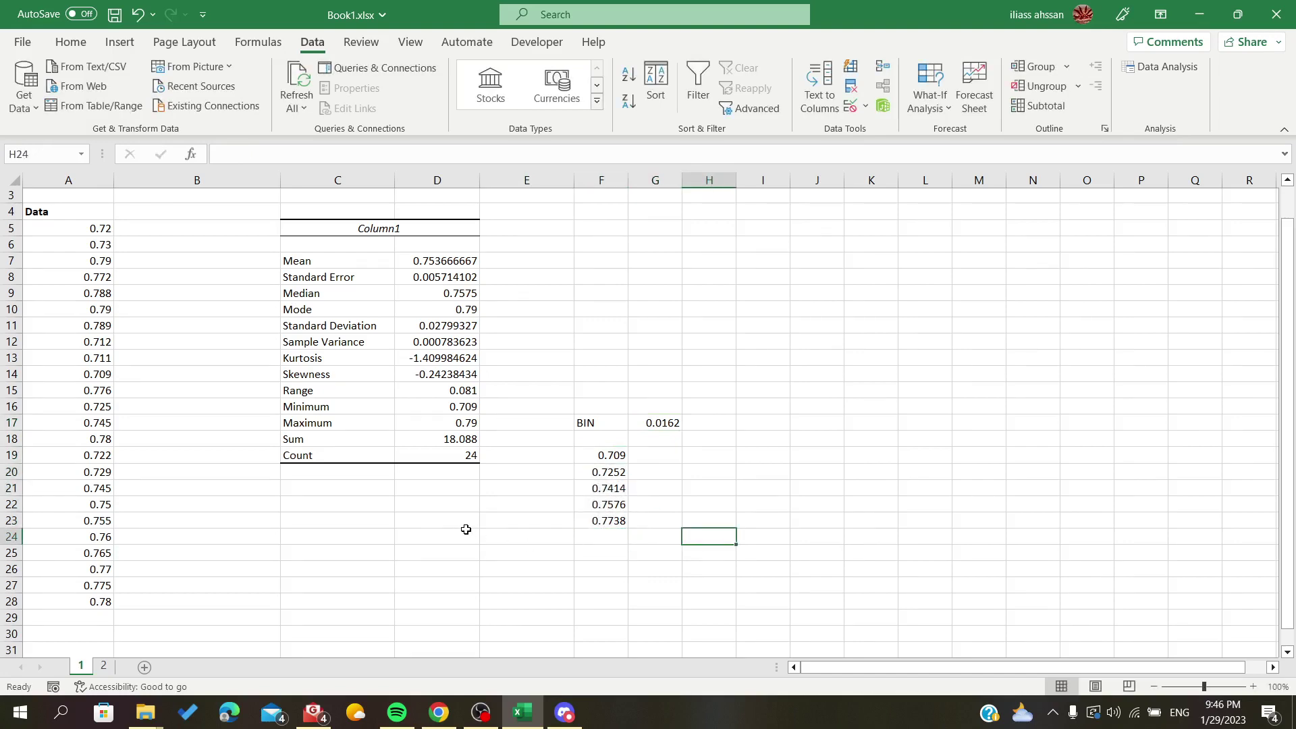
pyautogui.scroll(-1, 467, 530)
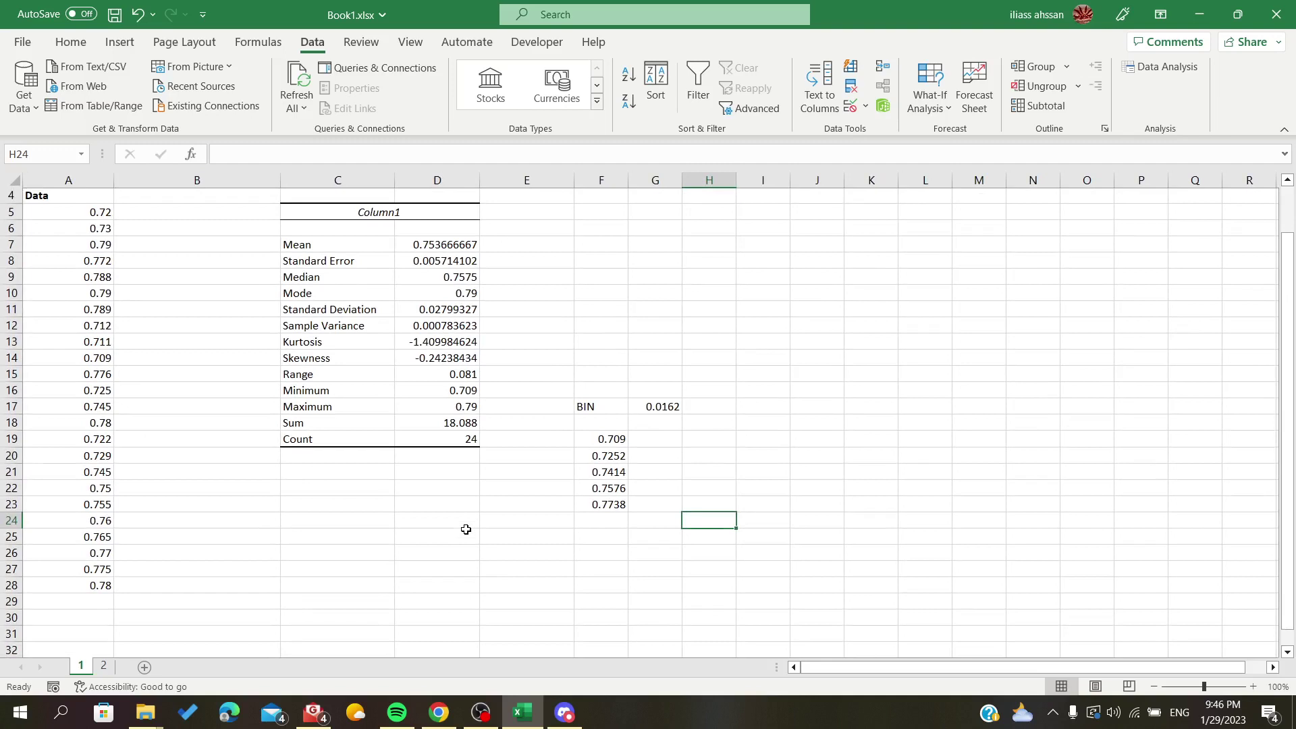
pyautogui.click(466, 531)
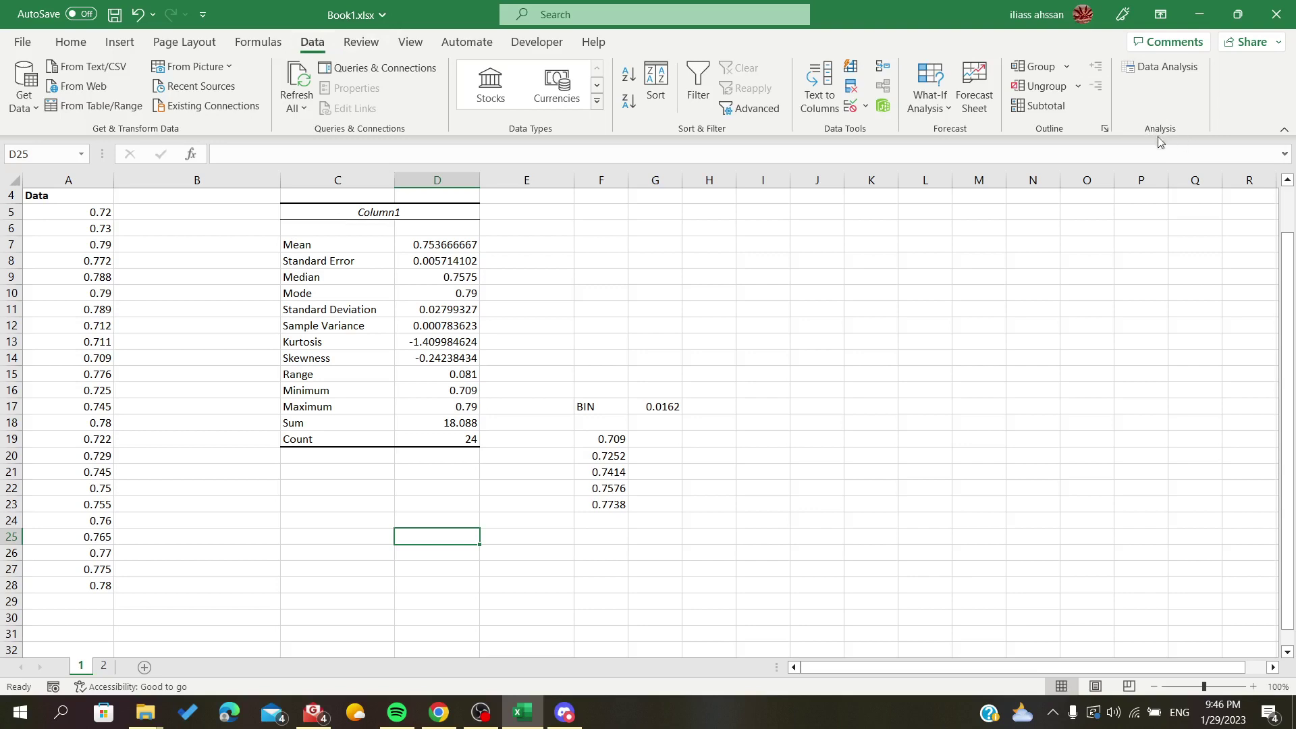
# Step: Start the Histogram analysis with input range A5:A28 and bin range F19:F23
pyautogui.click(1164, 67)
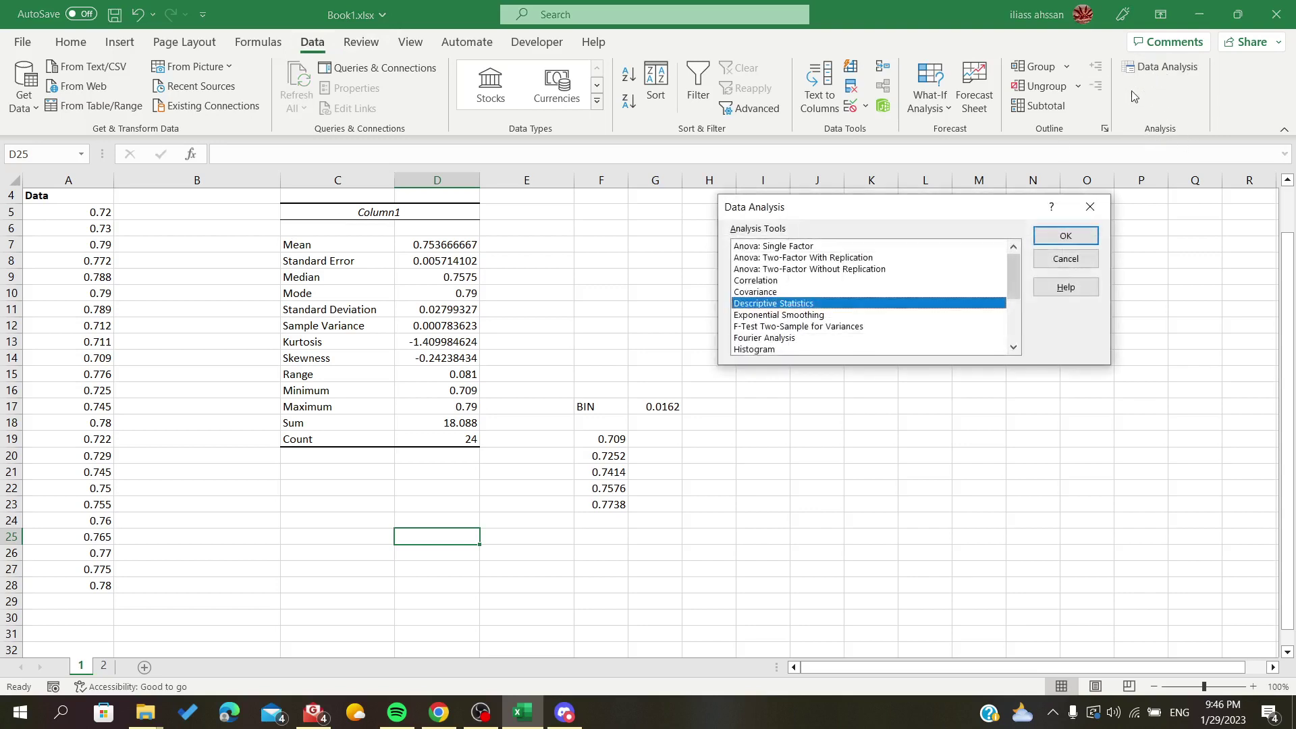
pyautogui.click(739, 350)
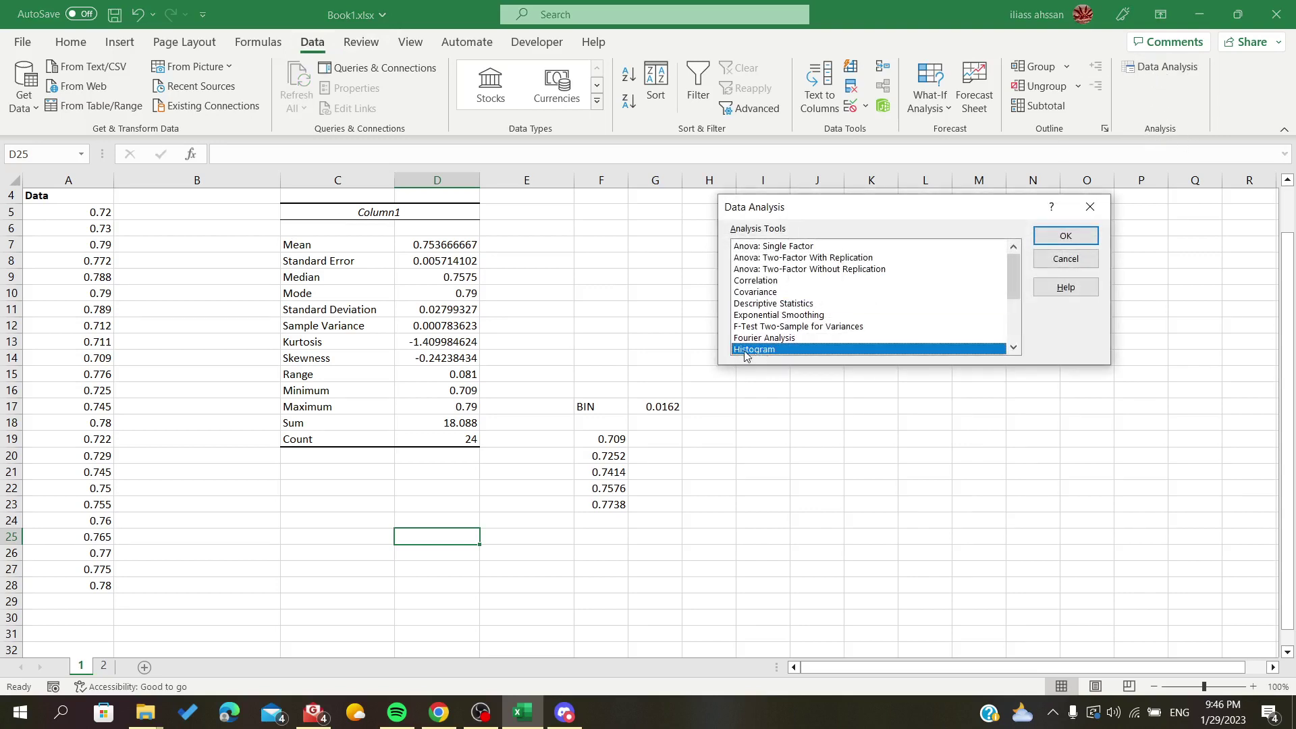
pyautogui.click(1065, 234)
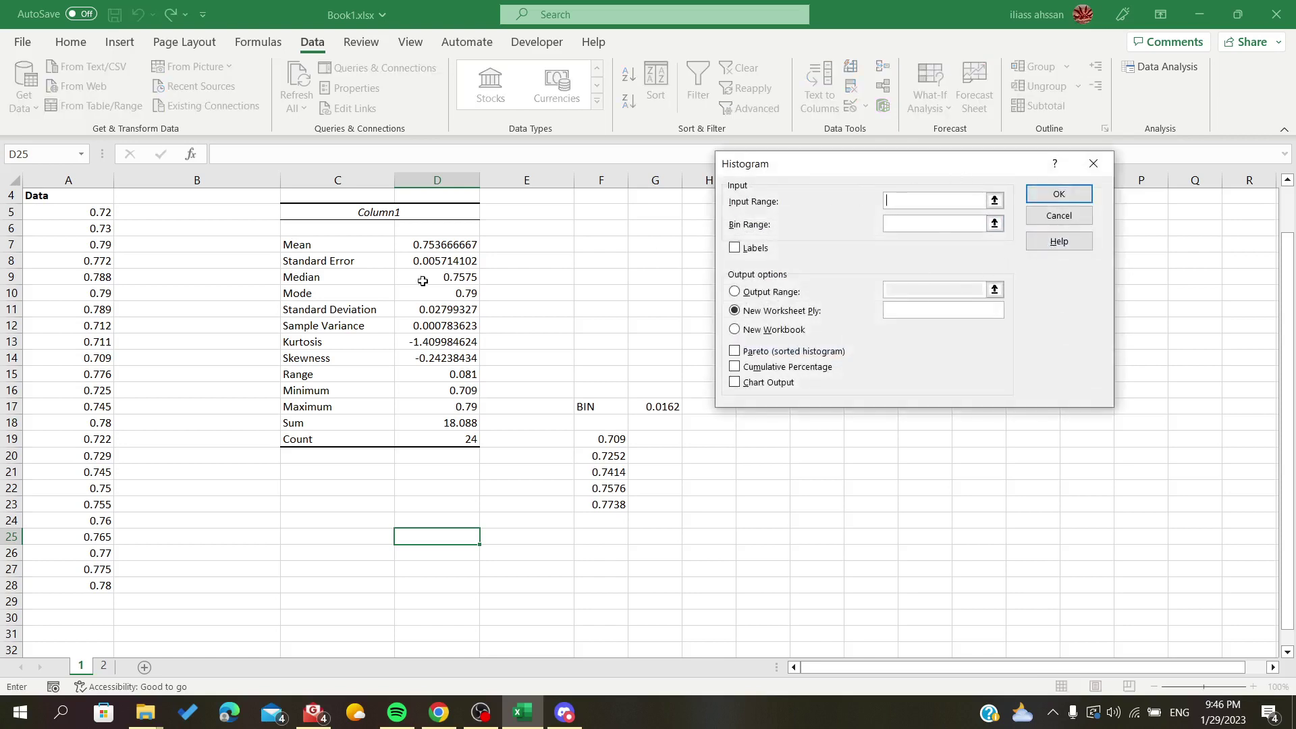
pyautogui.moveTo(100, 214); pyautogui.dragTo(99, 587)
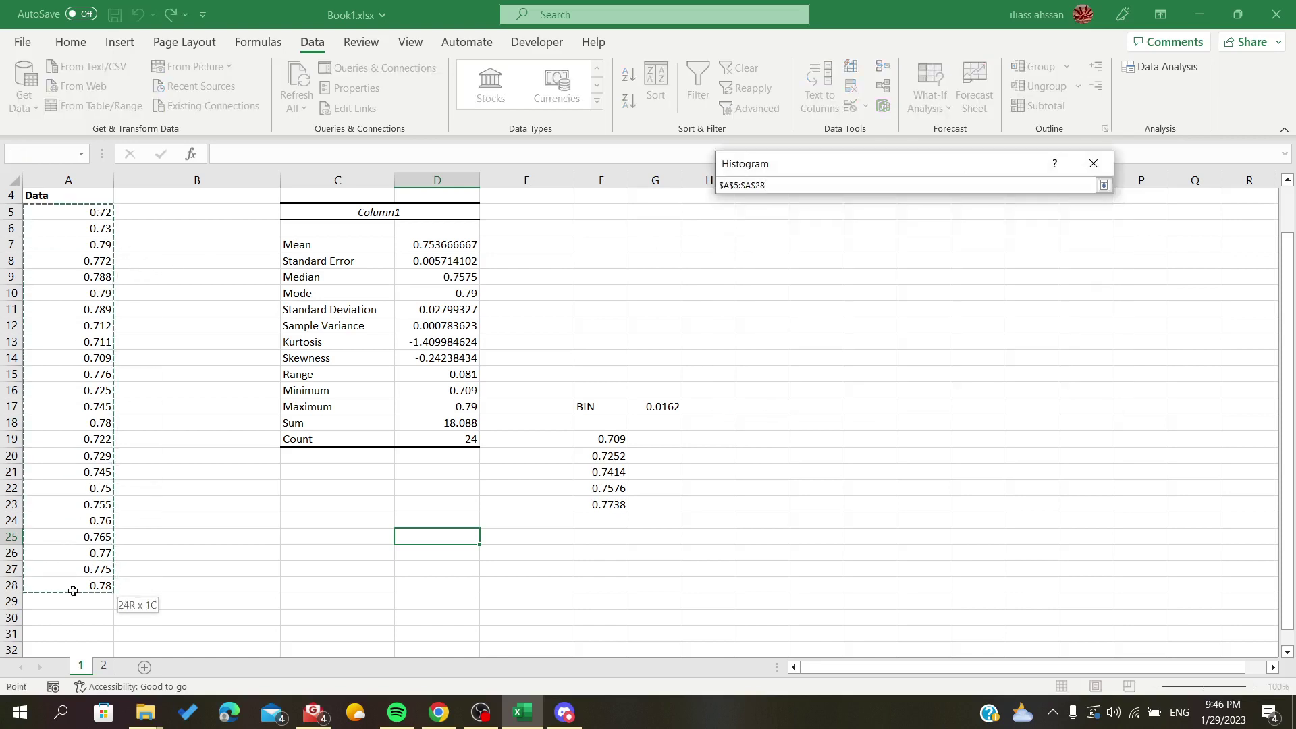
pyautogui.click(937, 223)
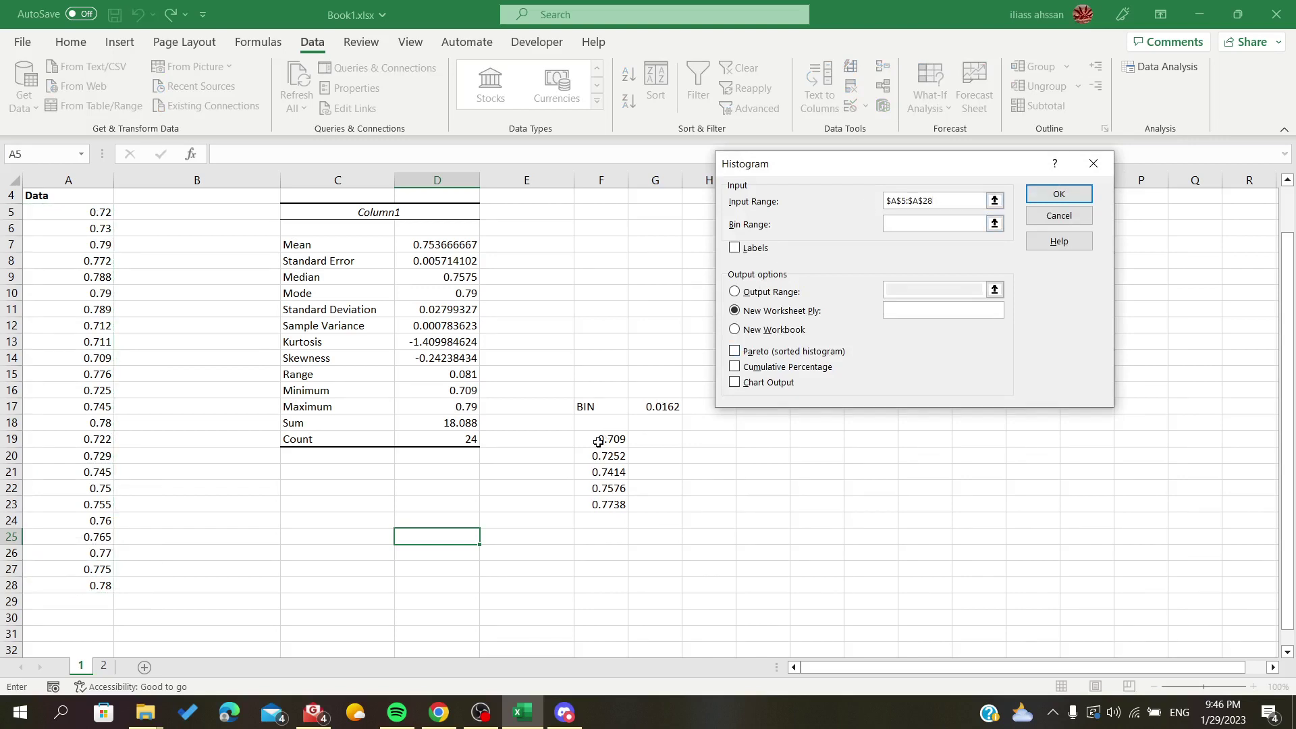
pyautogui.moveTo(600, 440); pyautogui.dragTo(600, 504)
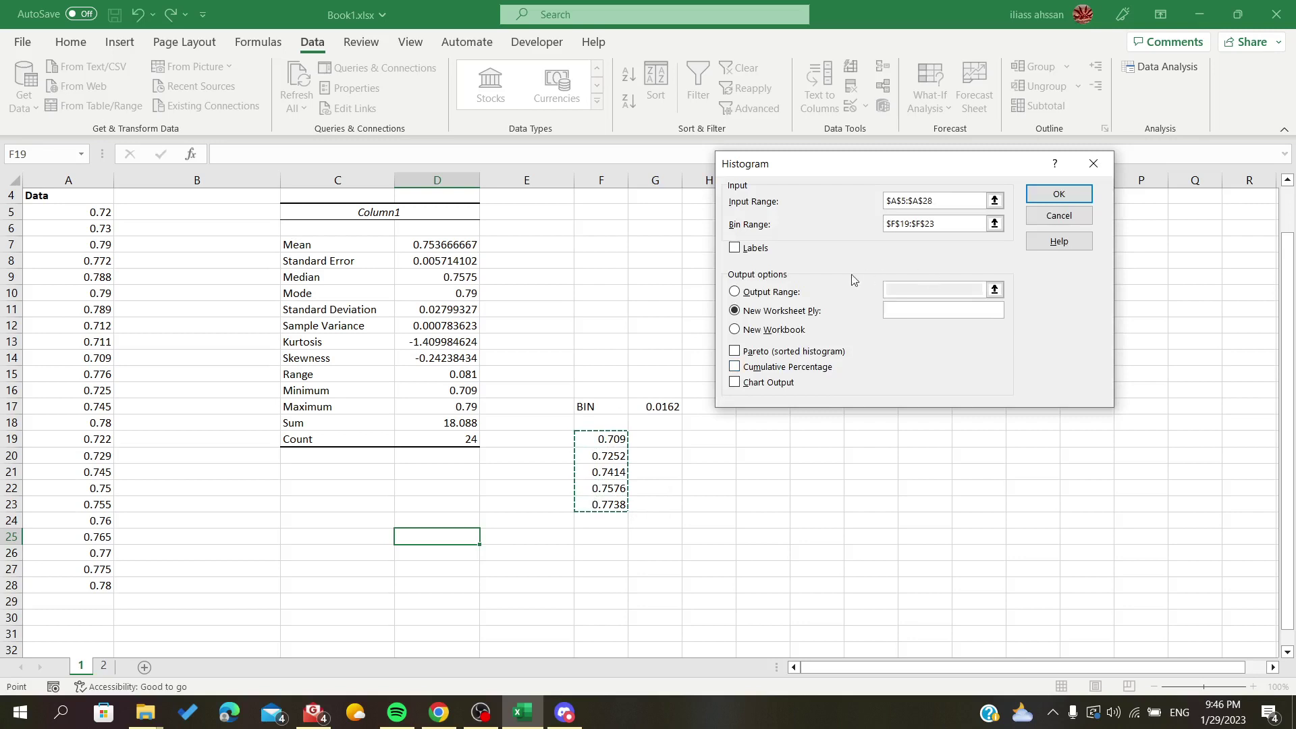
# Step: Set the output range to cell M10 on this sheet and run the histogram
pyautogui.click(735, 293)
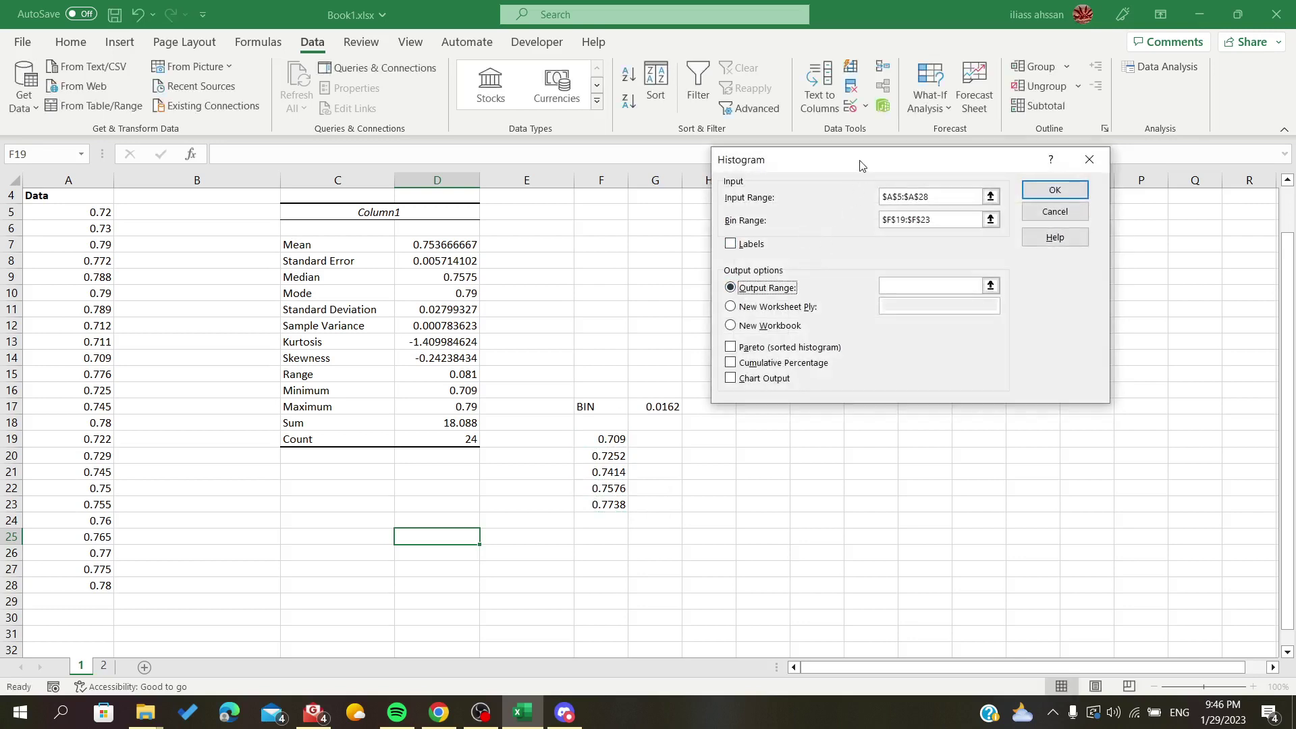
pyautogui.moveTo(861, 164); pyautogui.dragTo(535, 227)
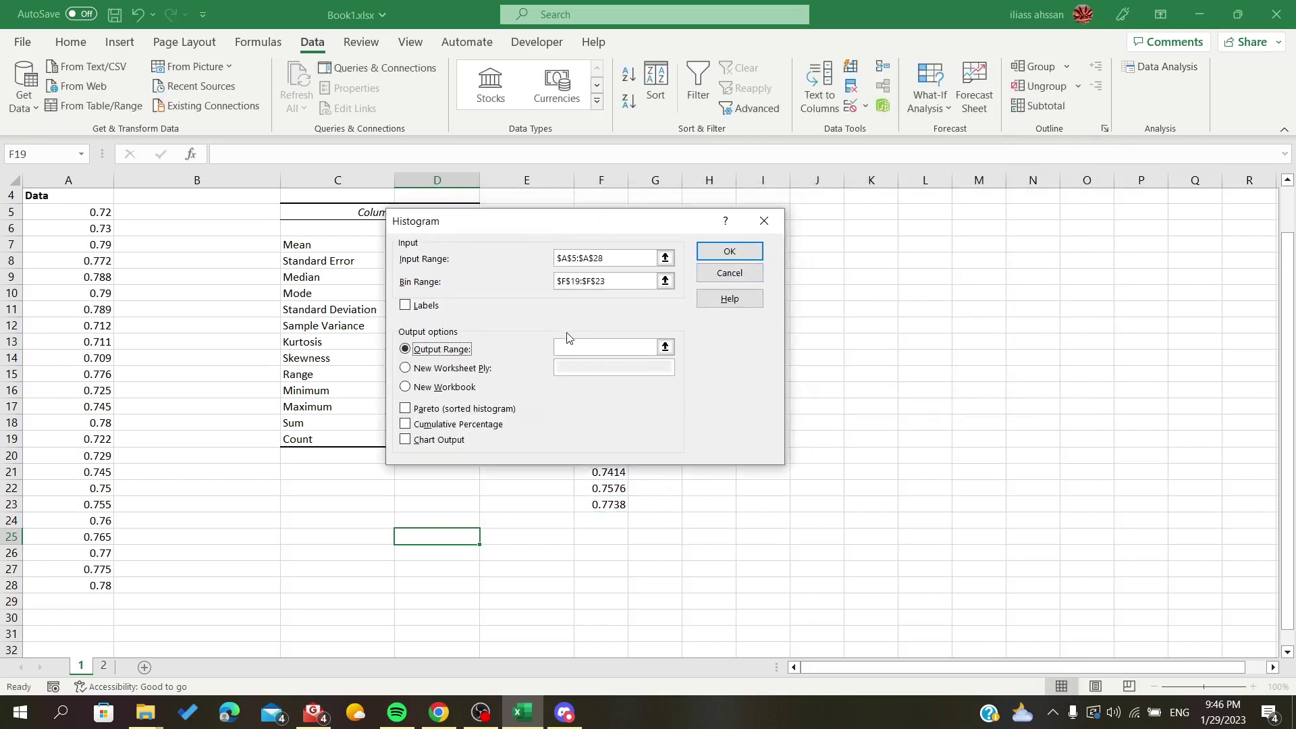
pyautogui.click(607, 348)
pyautogui.click(978, 293)
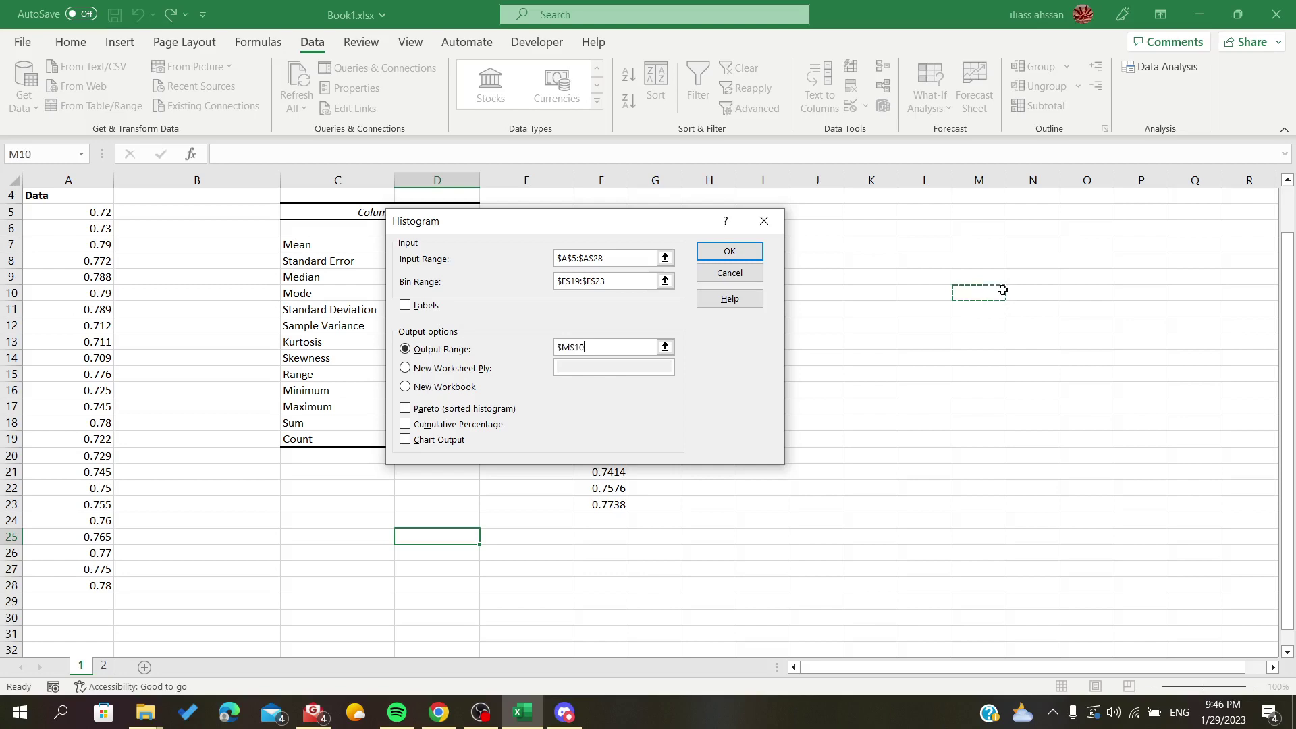
pyautogui.click(728, 251)
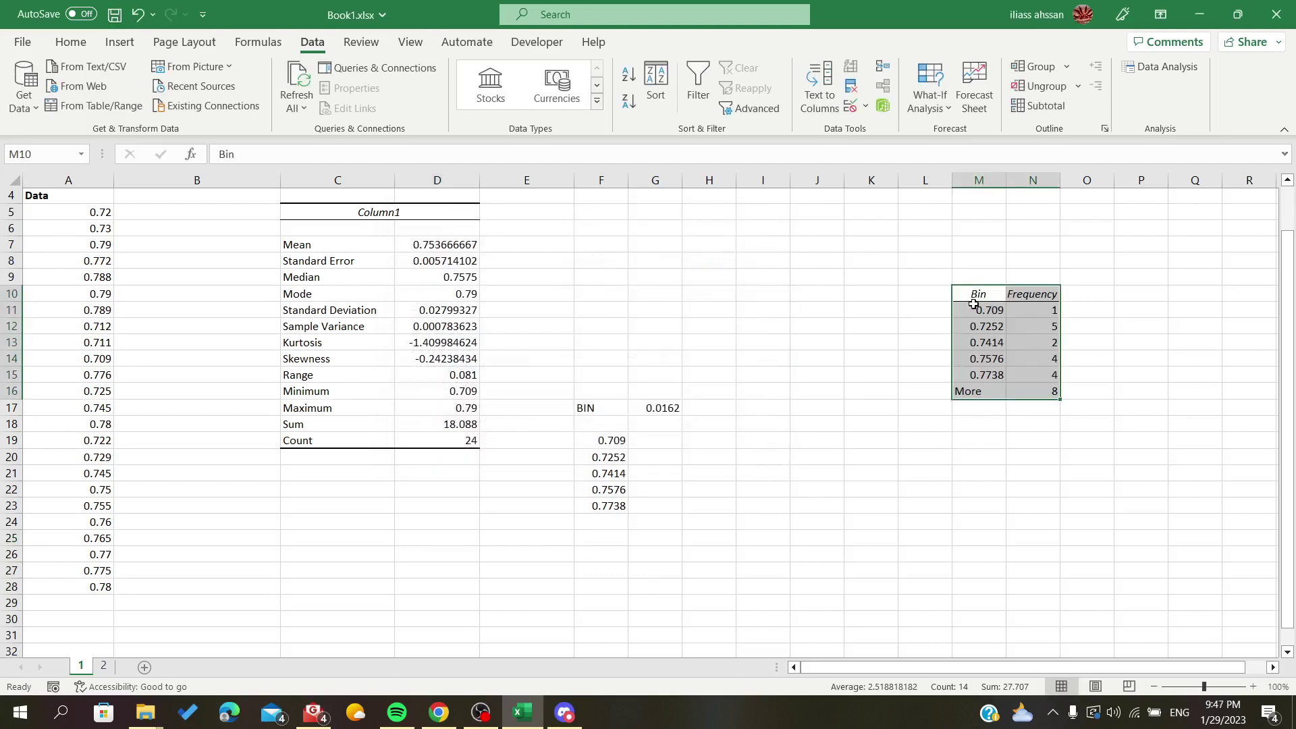
pyautogui.scroll(-2, 927, 383)
pyautogui.scroll(3, 926, 383)
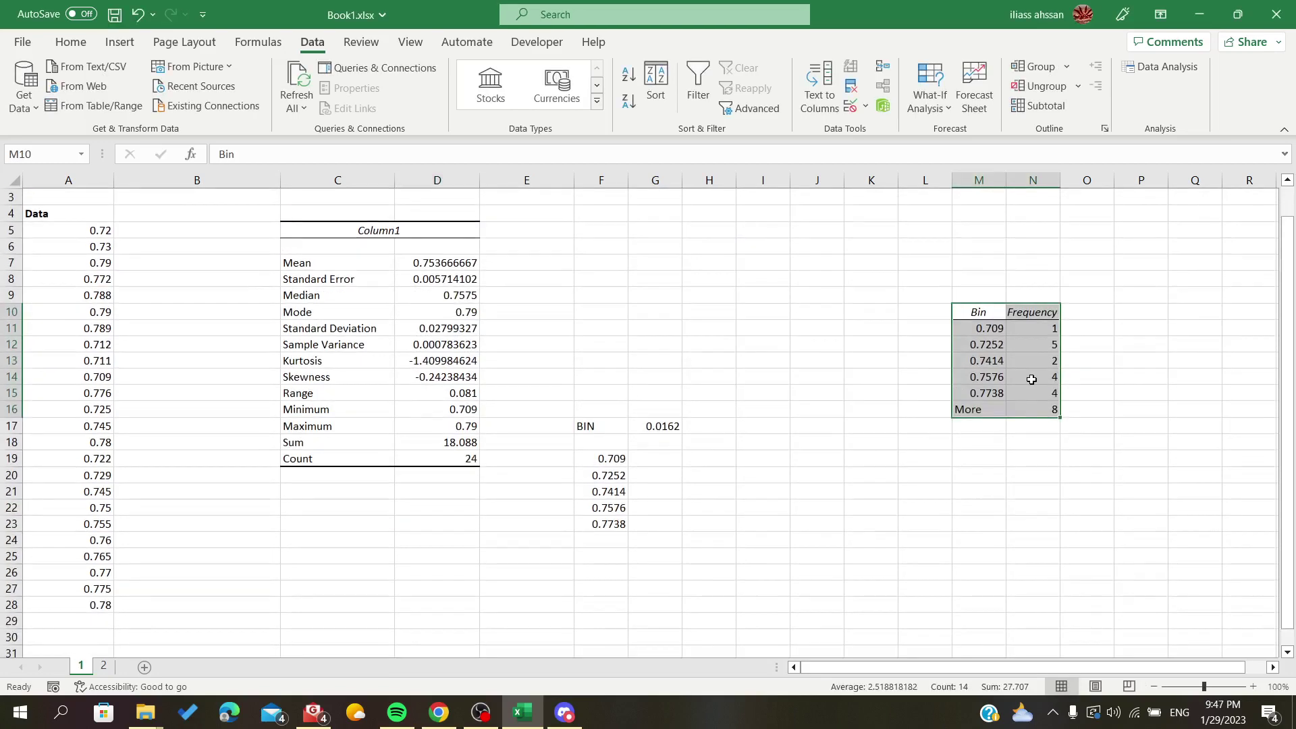
# Step: Move the Bin/Frequency table from M10:N16 up to J5
pyautogui.click(1033, 379)
pyautogui.moveTo(978, 328); pyautogui.dragTo(1033, 392)
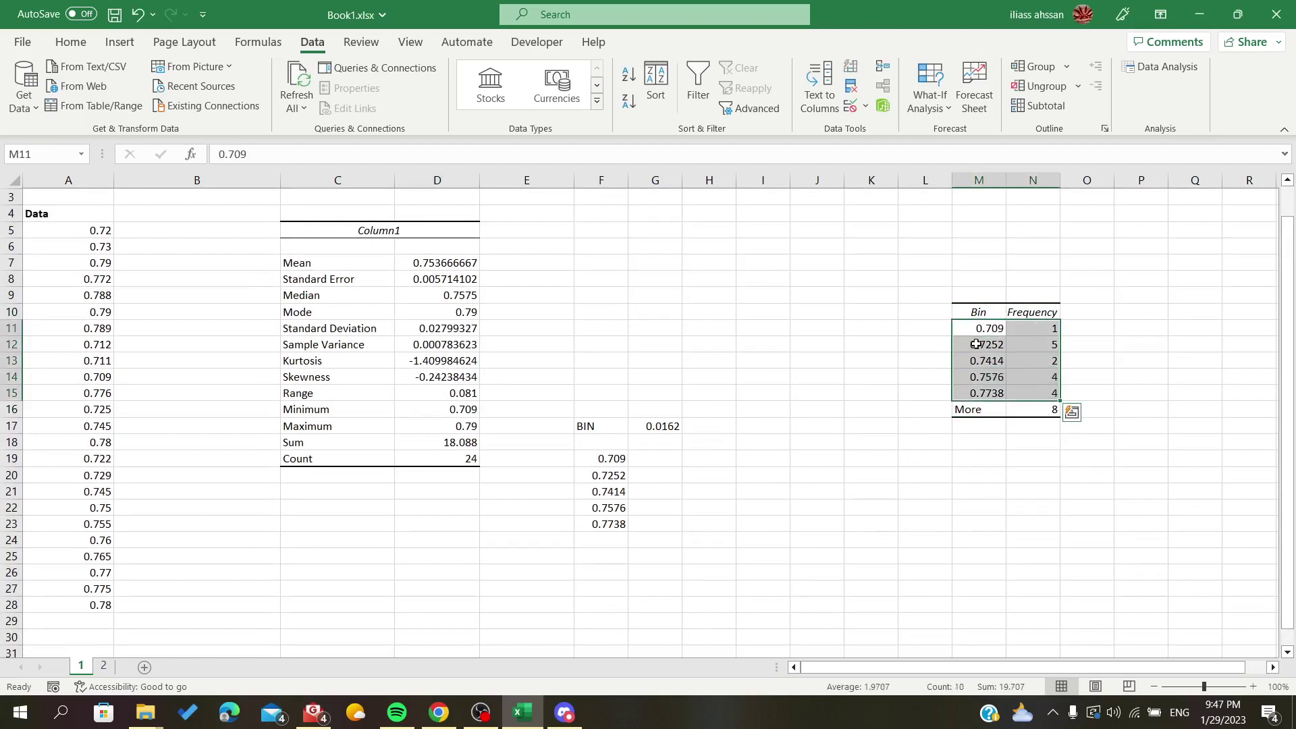
pyautogui.moveTo(974, 311); pyautogui.dragTo(1052, 410)
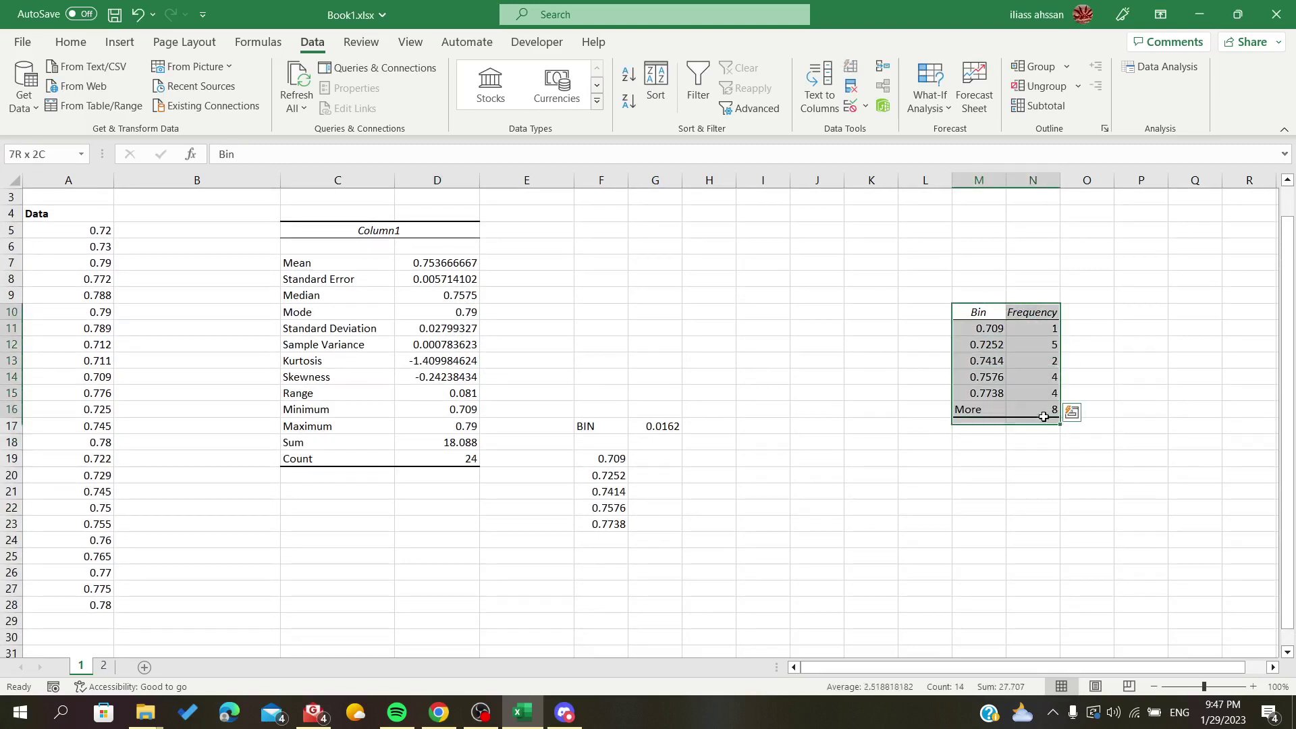
pyautogui.moveTo(978, 306); pyautogui.dragTo(815, 226)
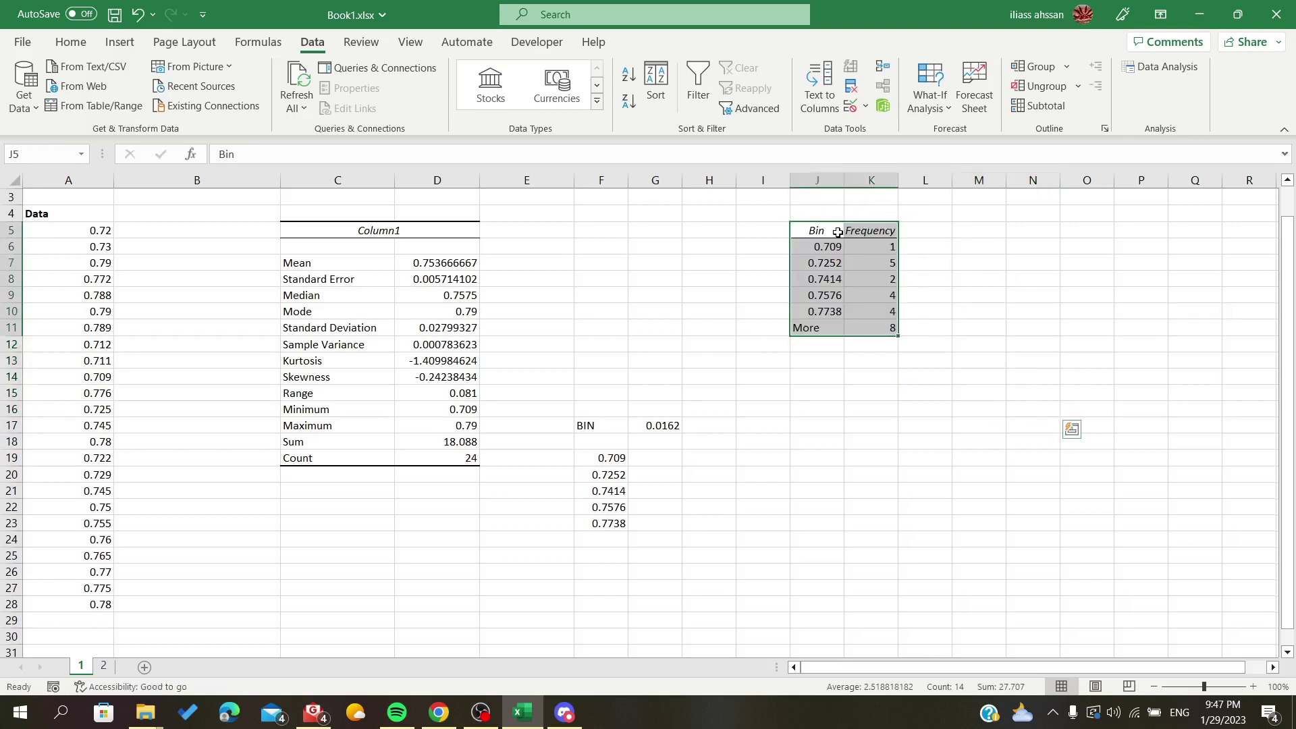
pyautogui.click(820, 245)
# Step: Insert a clustered column chart of J6:K10, then delete the trial chart
pyautogui.click(120, 42)
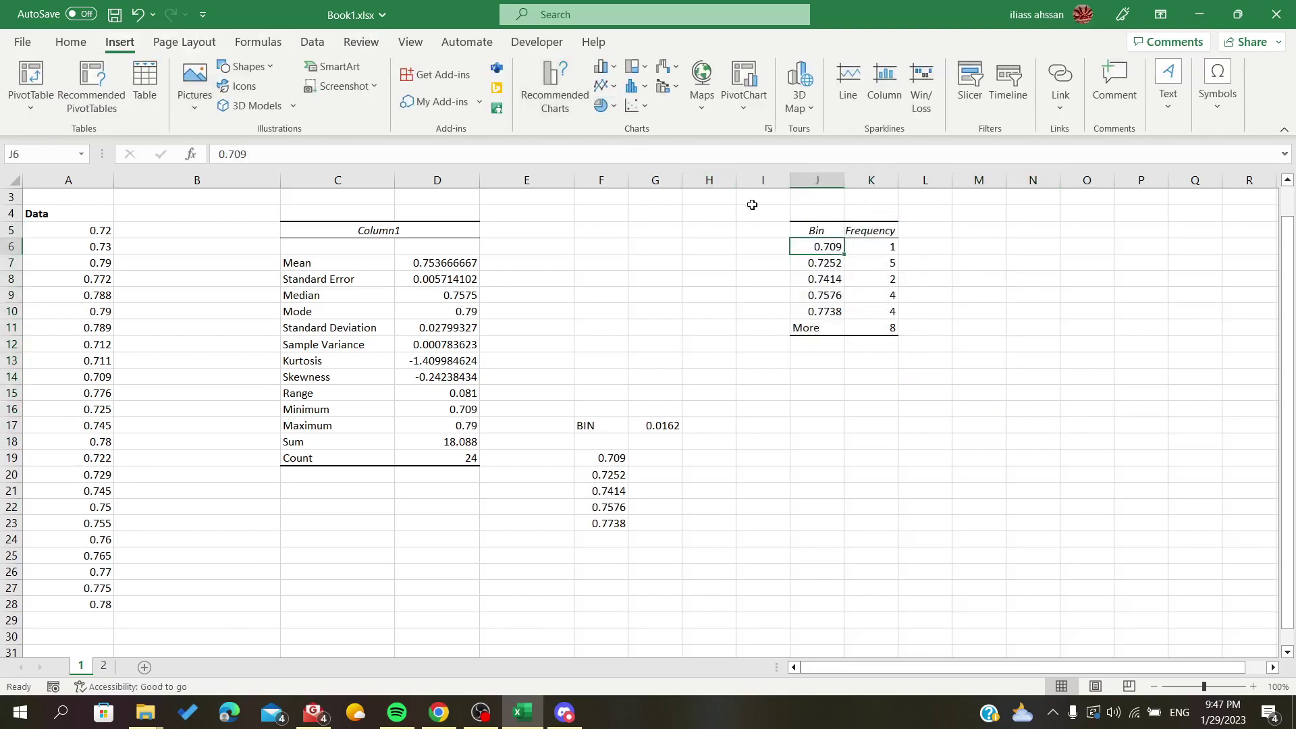
pyautogui.moveTo(815, 246); pyautogui.dragTo(871, 311)
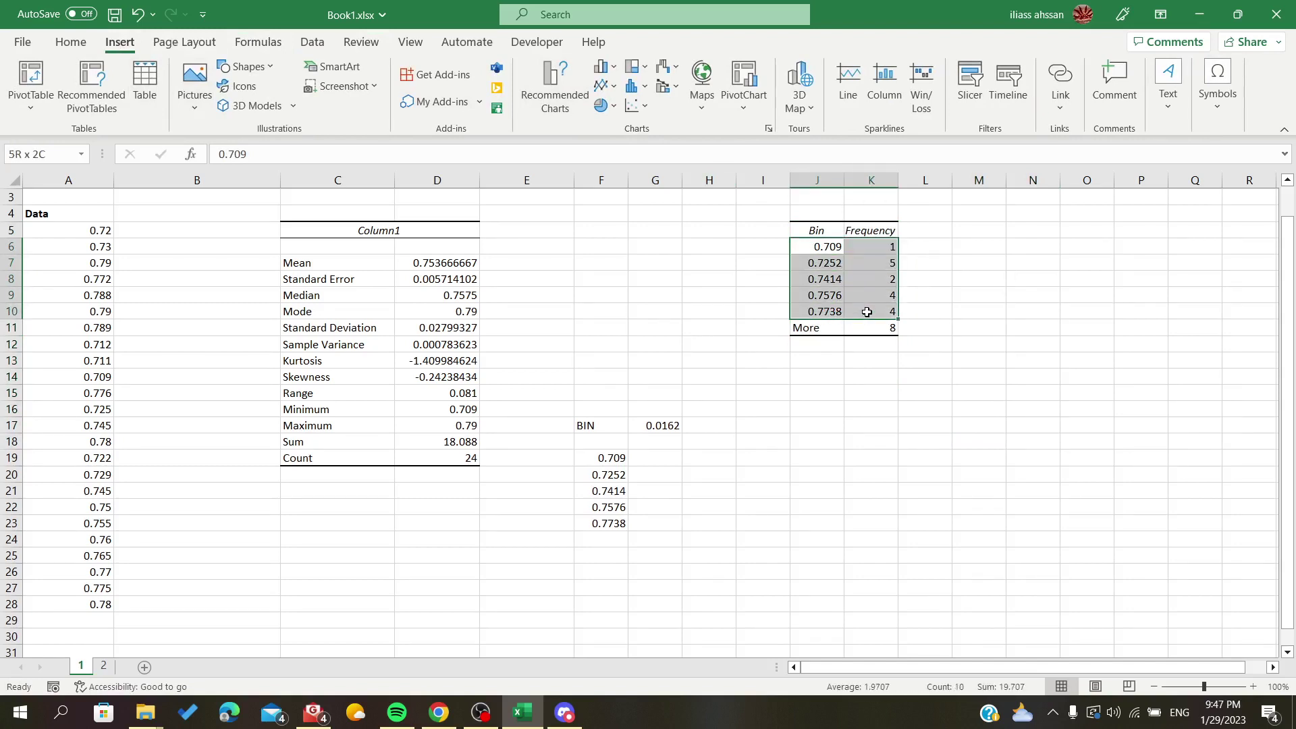
pyautogui.click(602, 66)
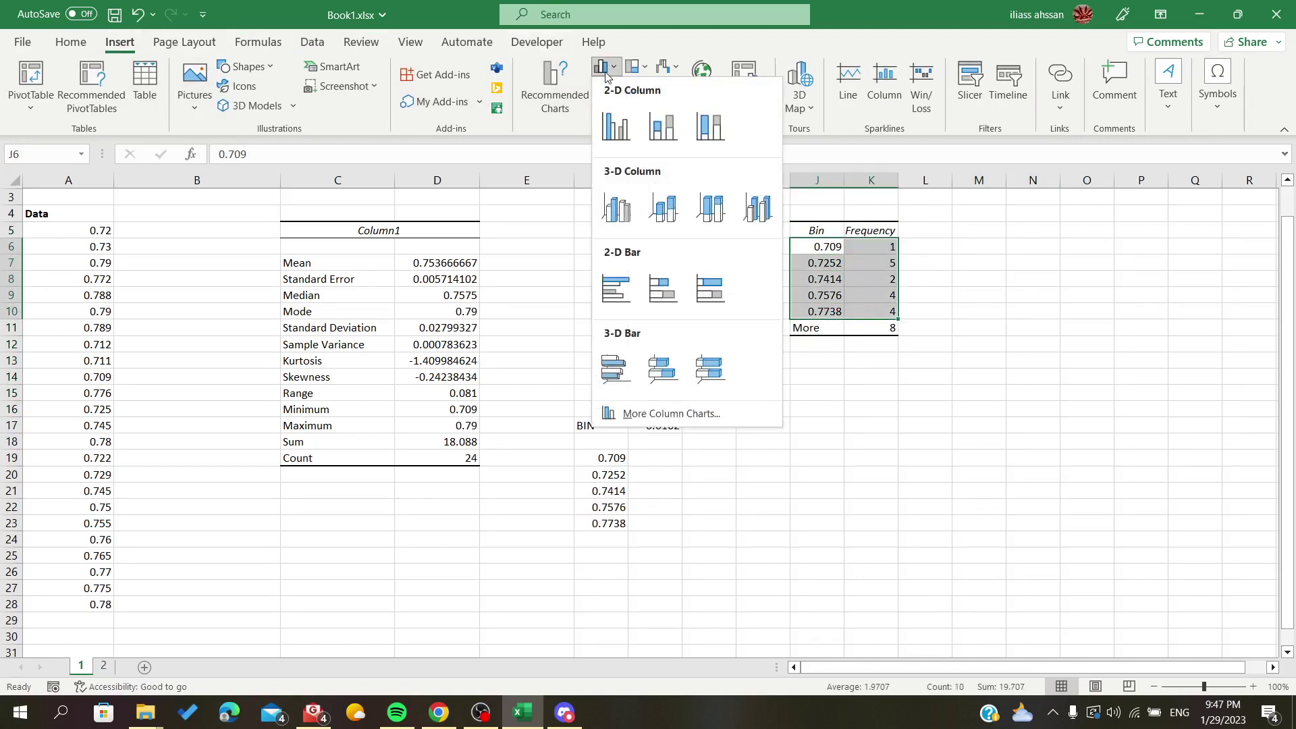
pyautogui.click(614, 126)
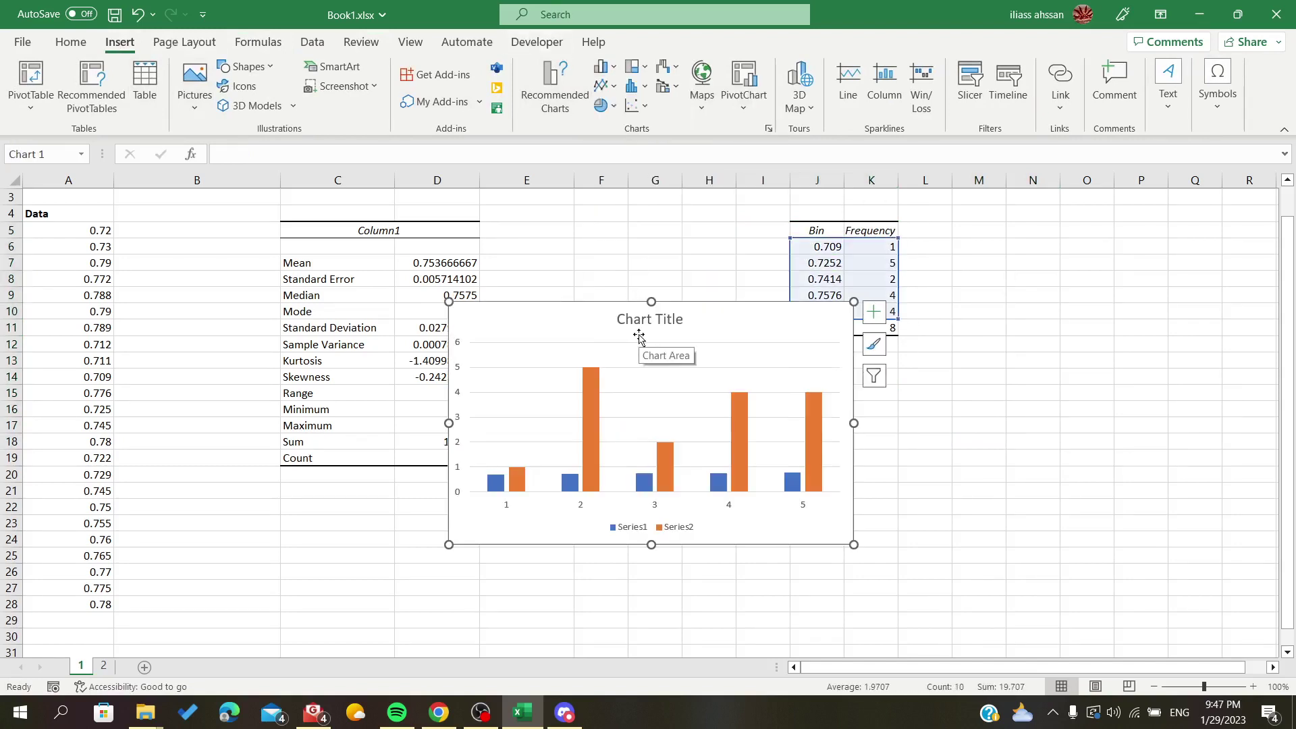
pyautogui.click(656, 246)
pyautogui.write('5')
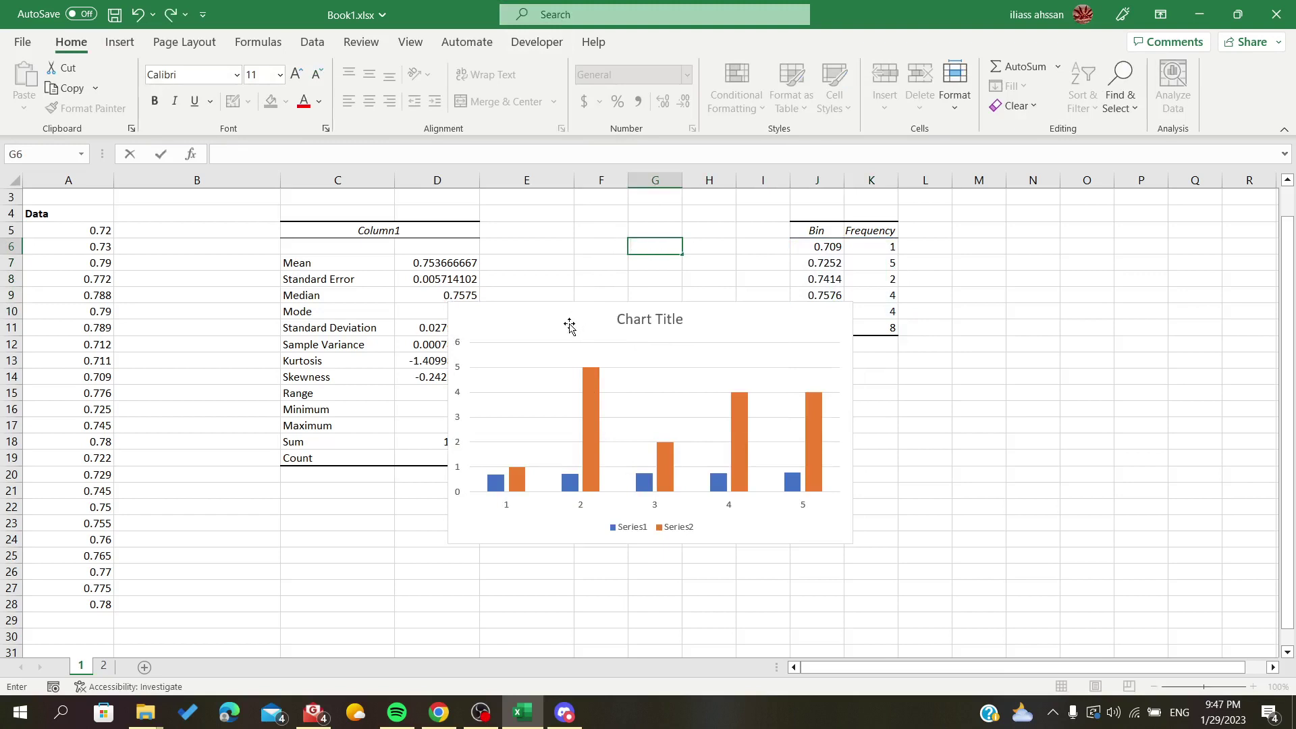
pyautogui.click(569, 325)
pyautogui.press('Delete')
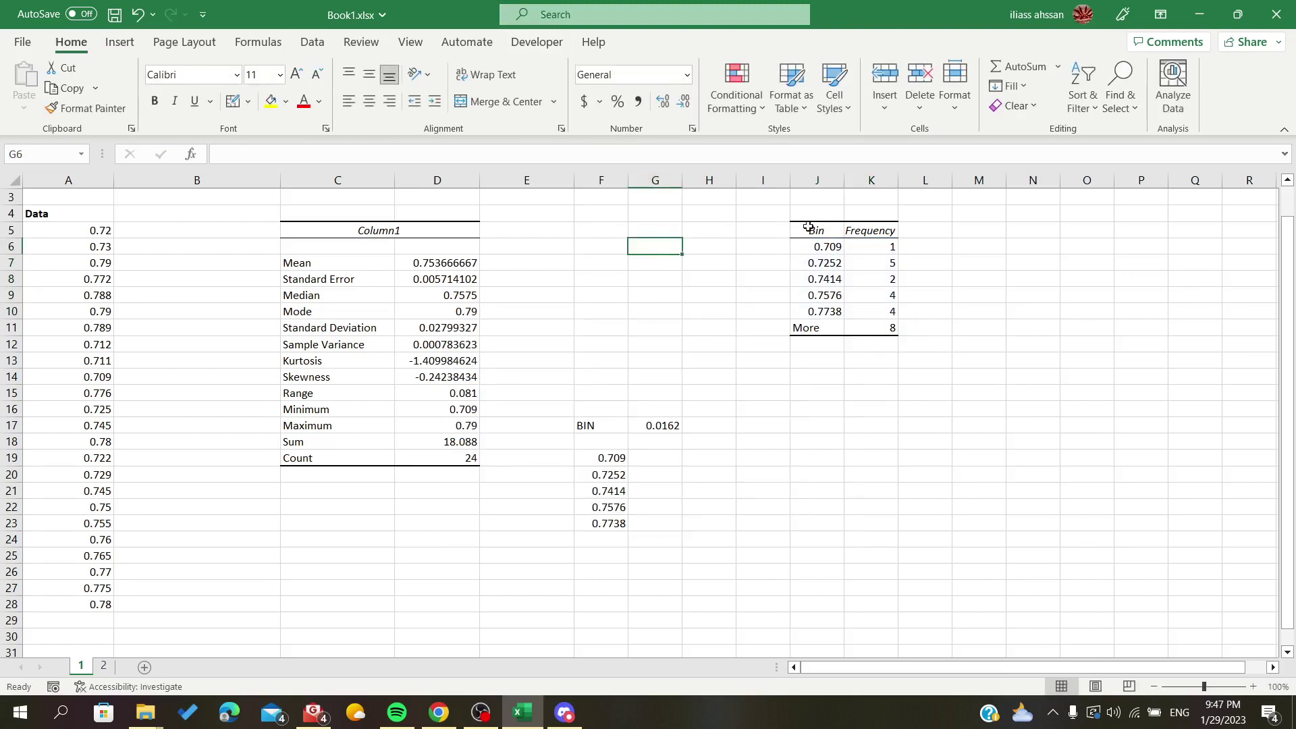
# Step: Rerun the Histogram analysis with Chart Output ticked, adding a table at M10 and a chart
pyautogui.moveTo(815, 230); pyautogui.dragTo(870, 329)
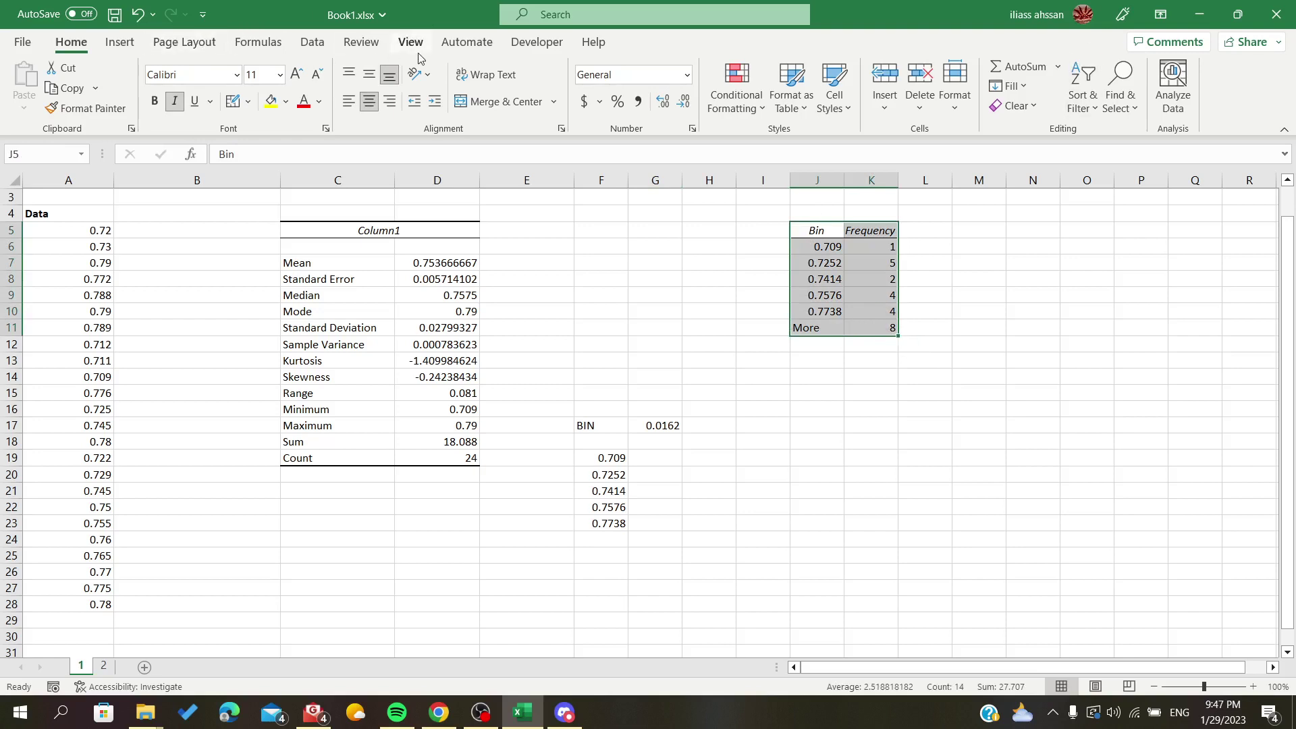
pyautogui.click(312, 42)
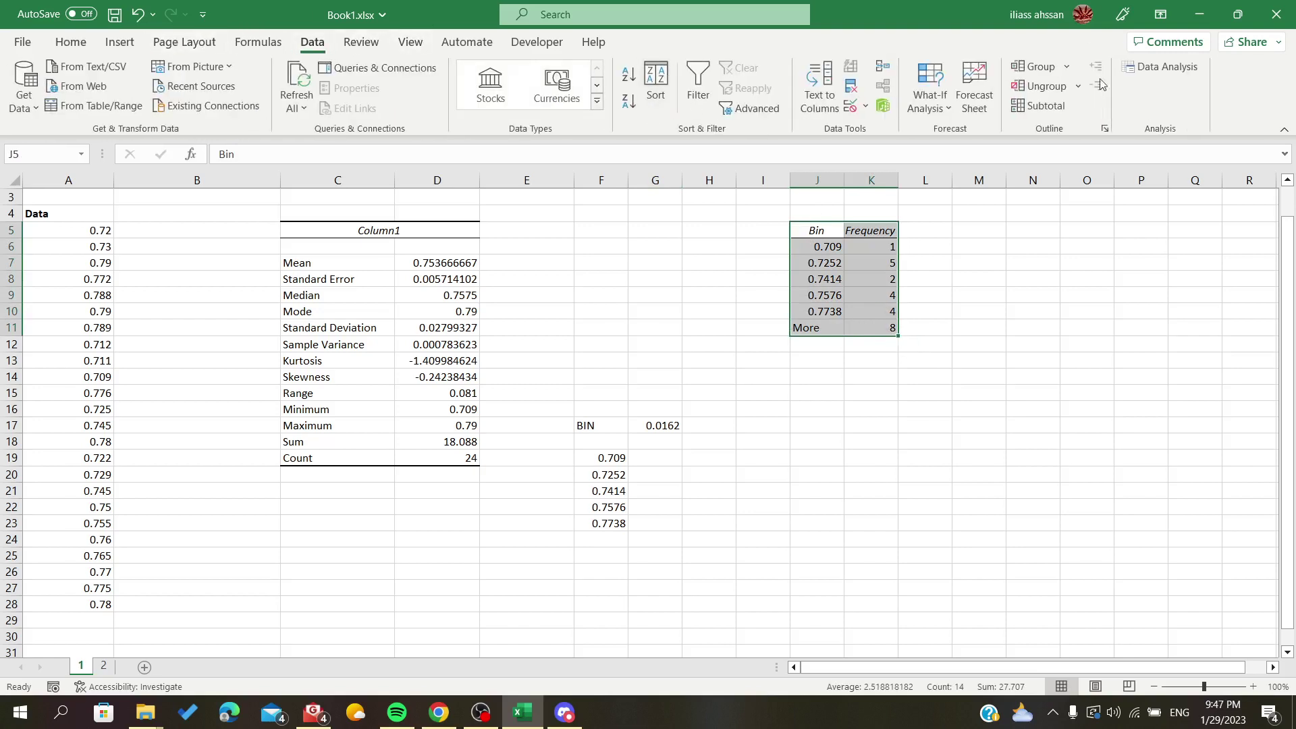
pyautogui.click(1188, 72)
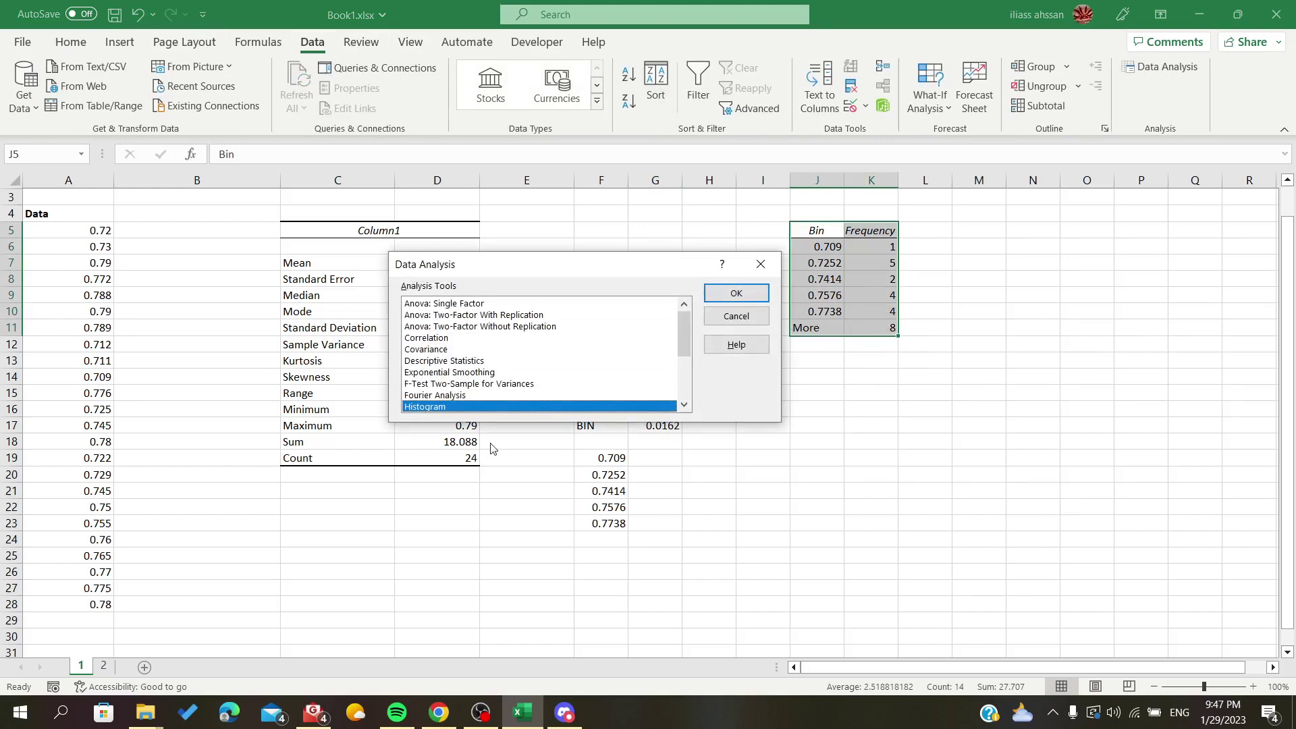
pyautogui.click(736, 294)
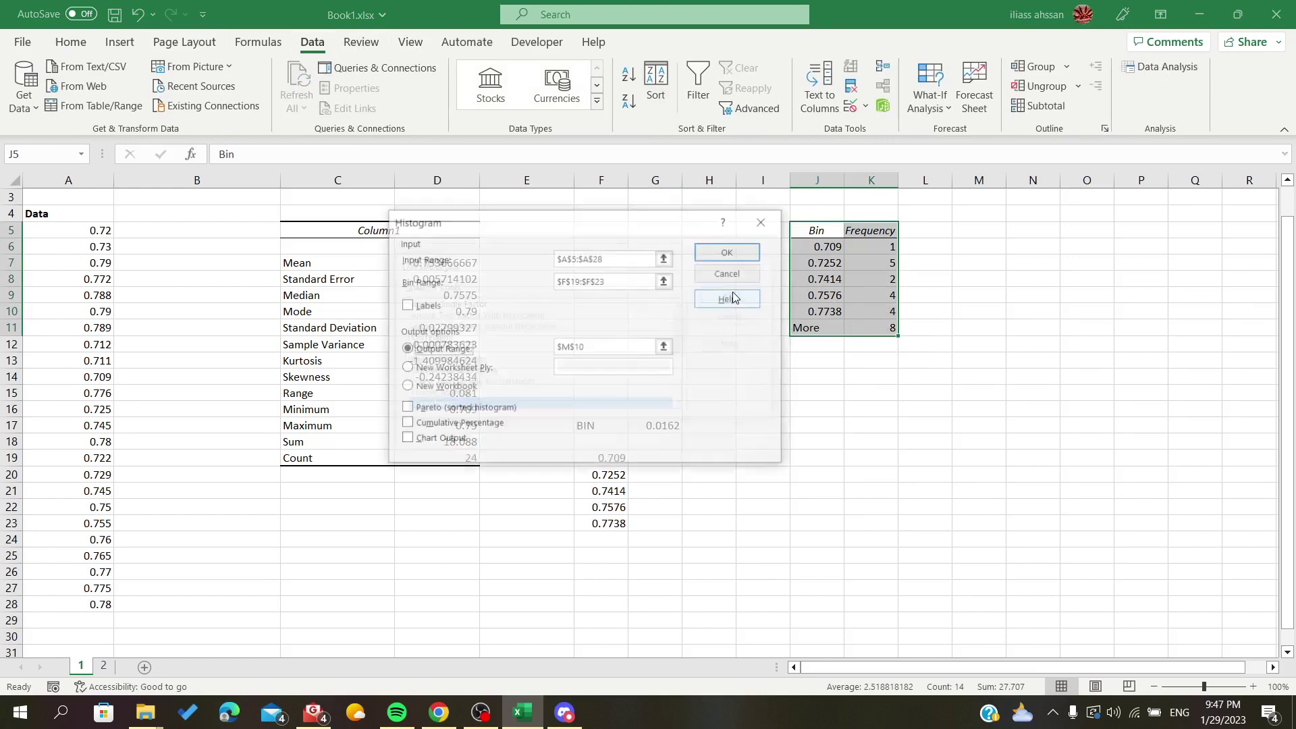
pyautogui.click(409, 441)
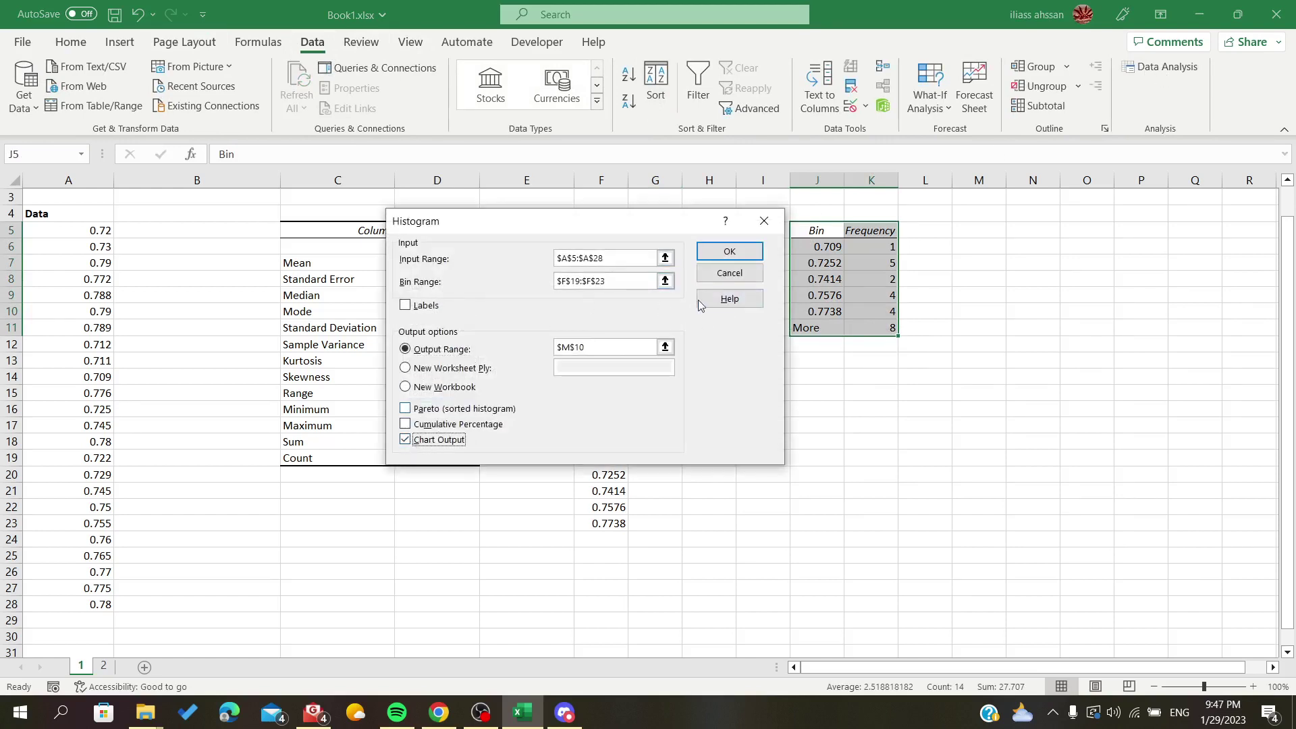
pyautogui.click(729, 252)
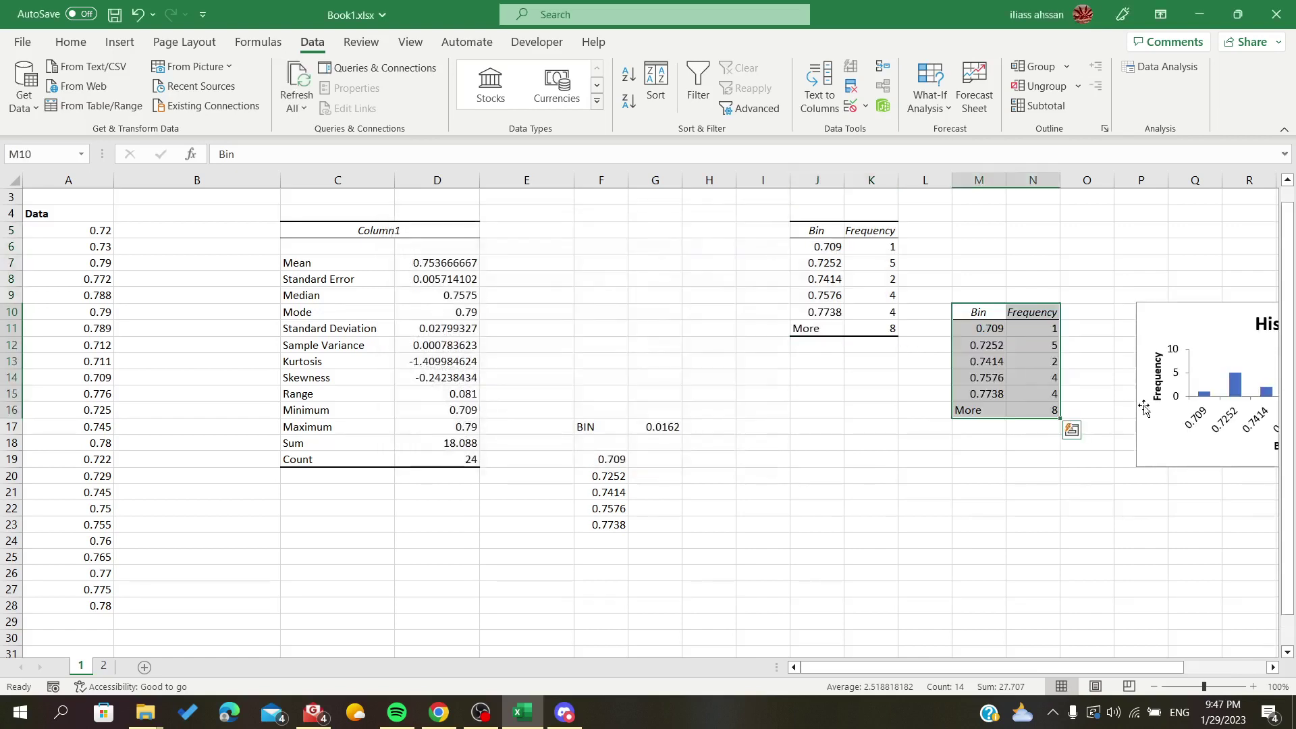
# Step: Delete the old J5:K11 table, move the new table into columns J–K and the chart below it
pyautogui.moveTo(817, 230); pyautogui.dragTo(866, 326)
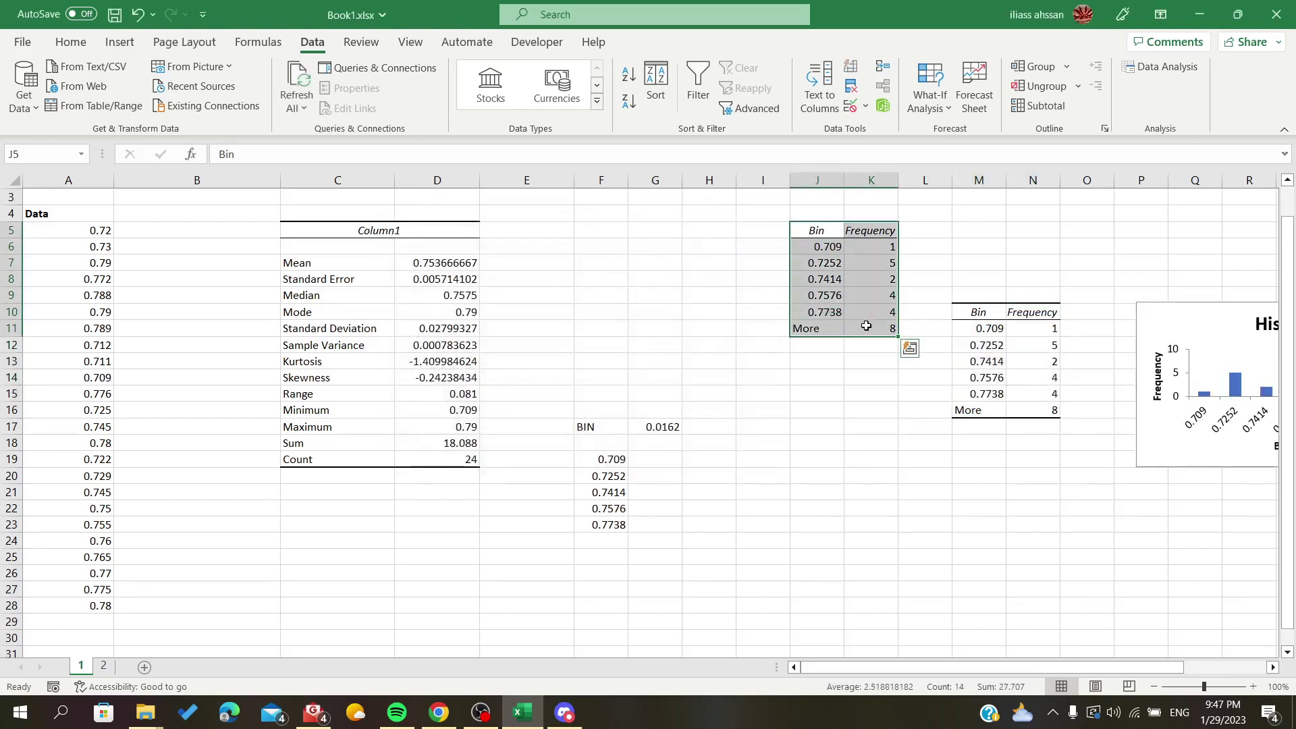
pyautogui.press('Delete')
pyautogui.moveTo(924, 293); pyautogui.dragTo(1034, 410)
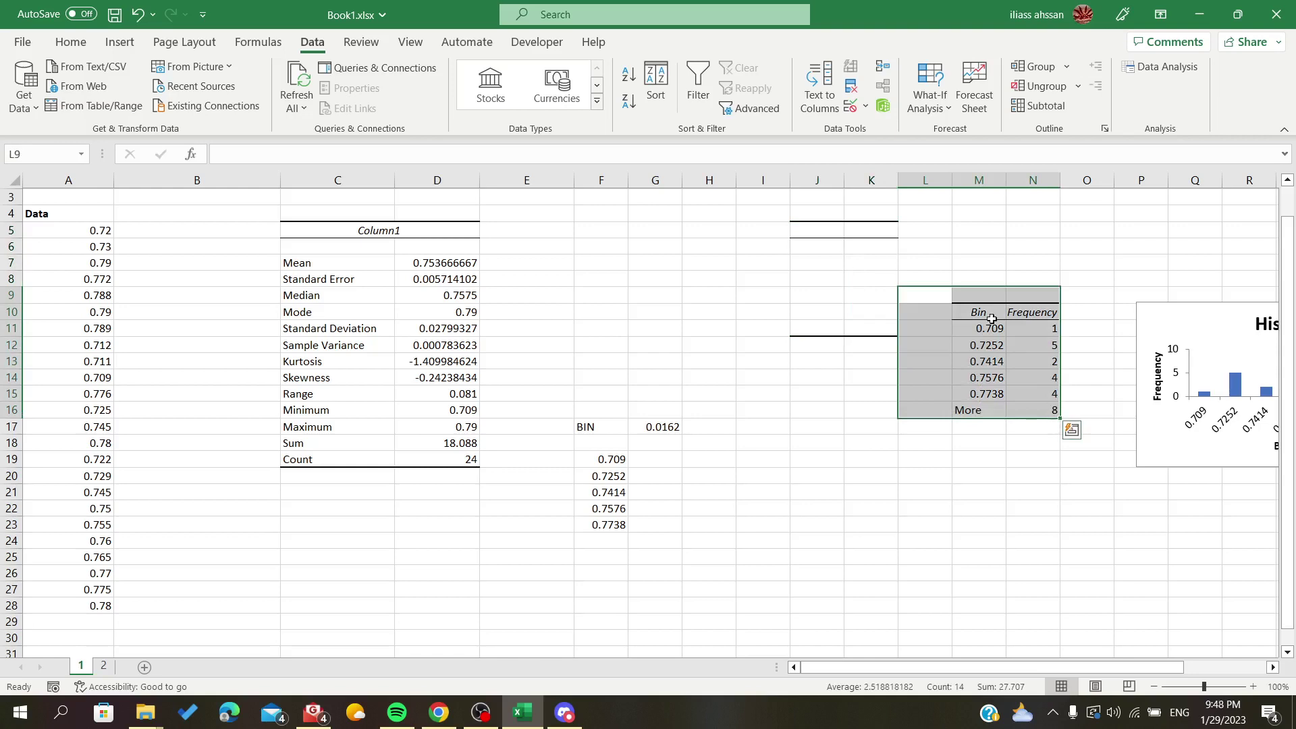
pyautogui.click(978, 304)
pyautogui.moveTo(925, 279)
pyautogui.mouseDown()
pyautogui.moveTo(1041, 426)
pyautogui.moveTo(1040, 446)
pyautogui.mouseUp()
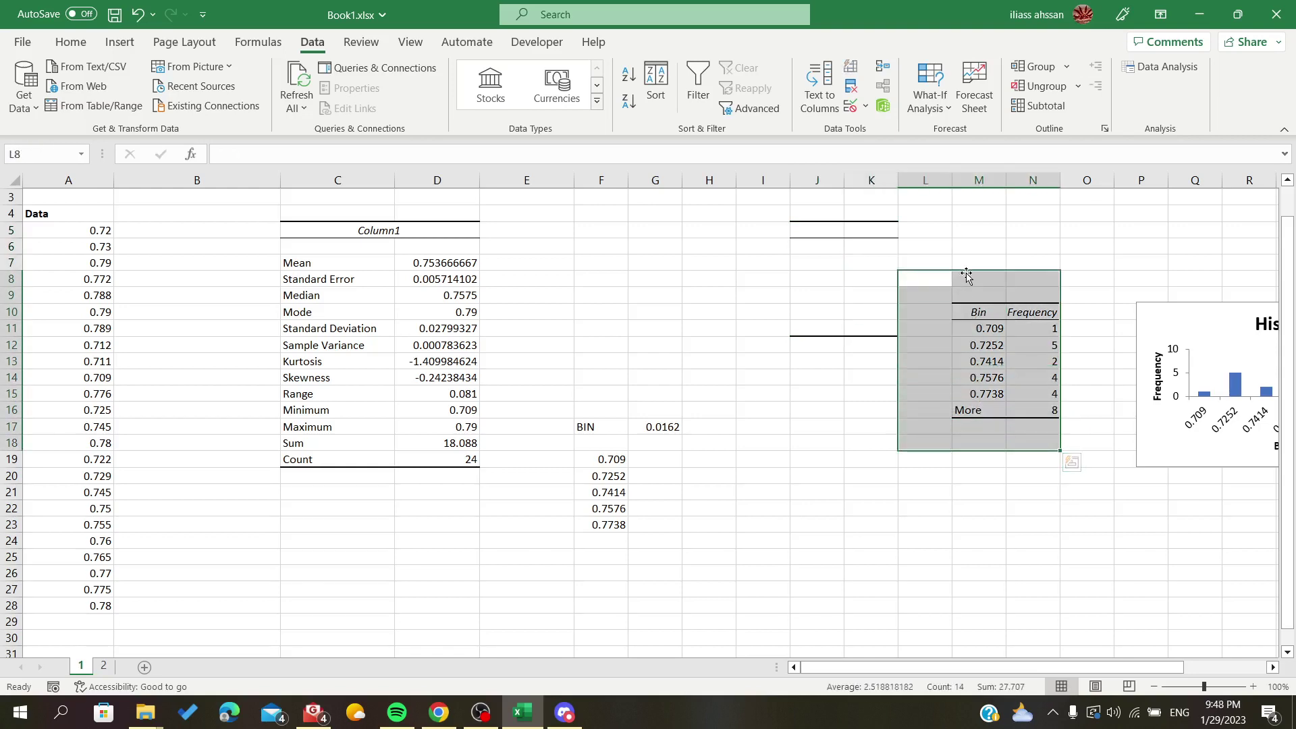
pyautogui.moveTo(966, 275); pyautogui.dragTo(804, 211)
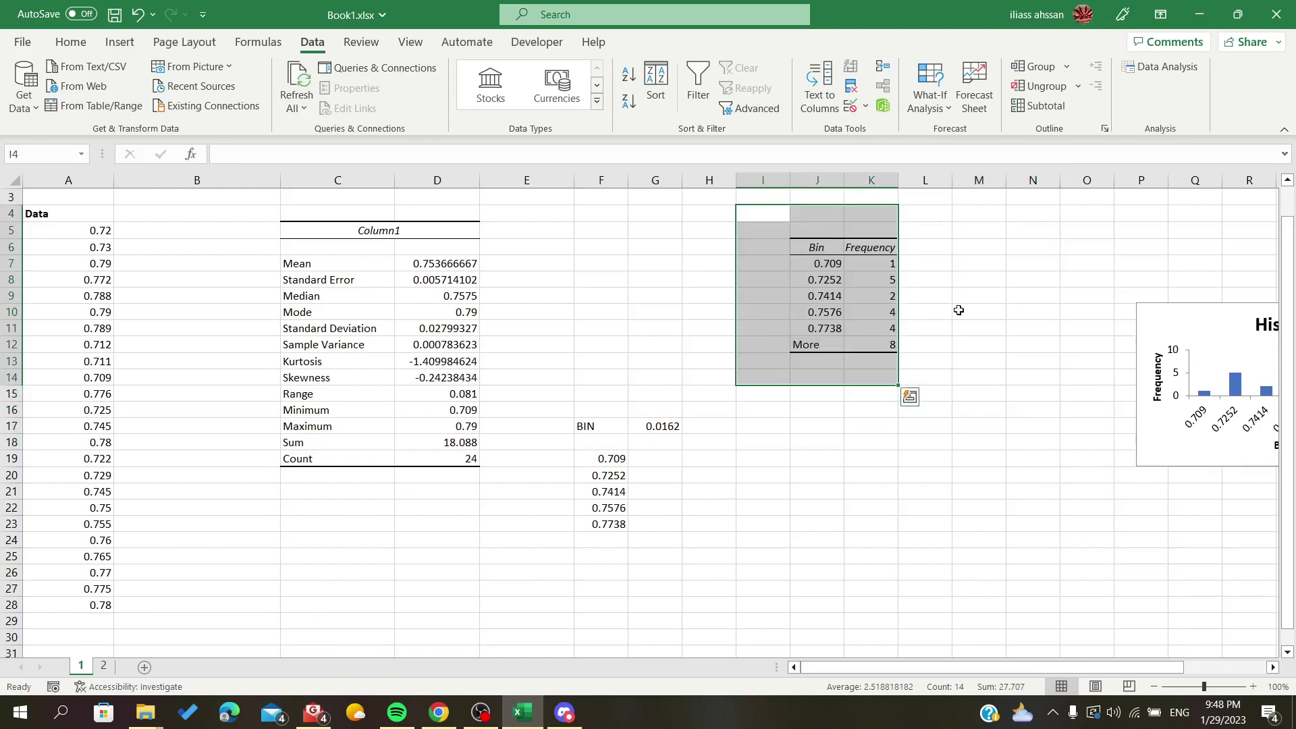
pyautogui.click(959, 310)
pyautogui.moveTo(1179, 320)
pyautogui.mouseDown()
pyautogui.moveTo(775, 387)
pyautogui.moveTo(676, 296)
pyautogui.mouseUp()
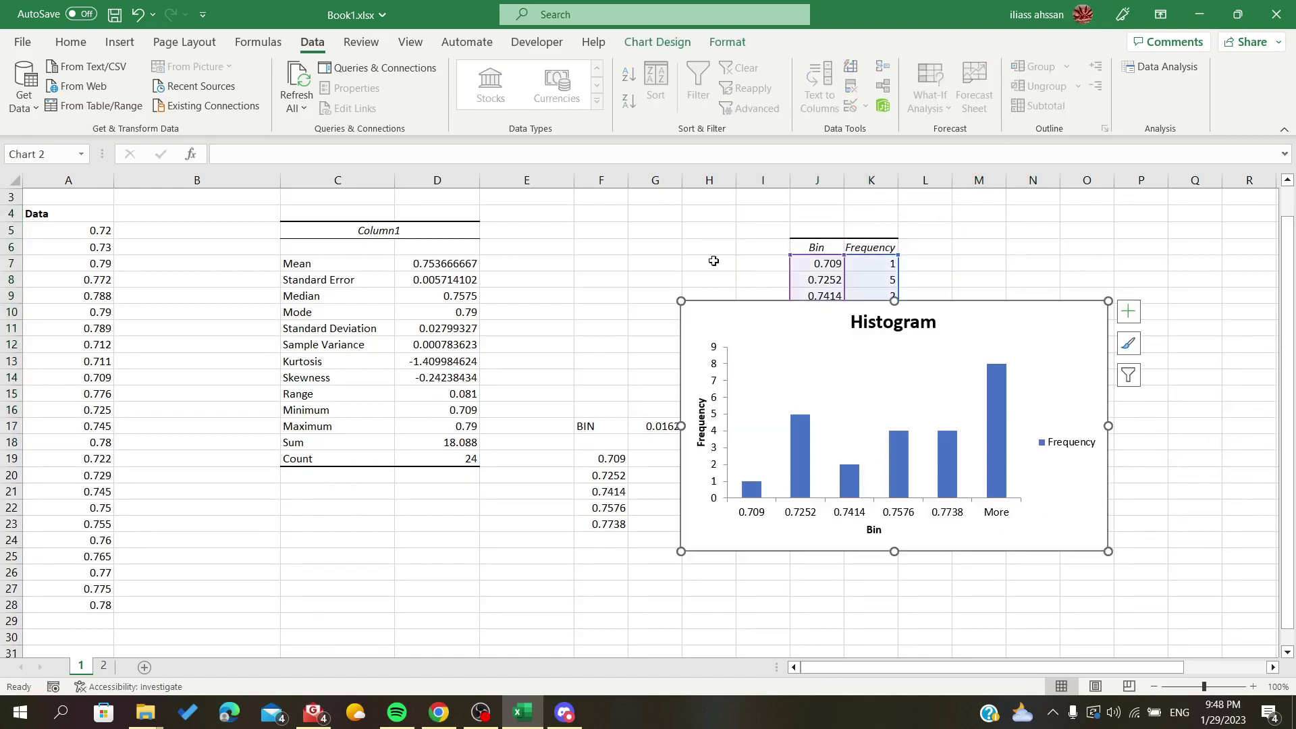